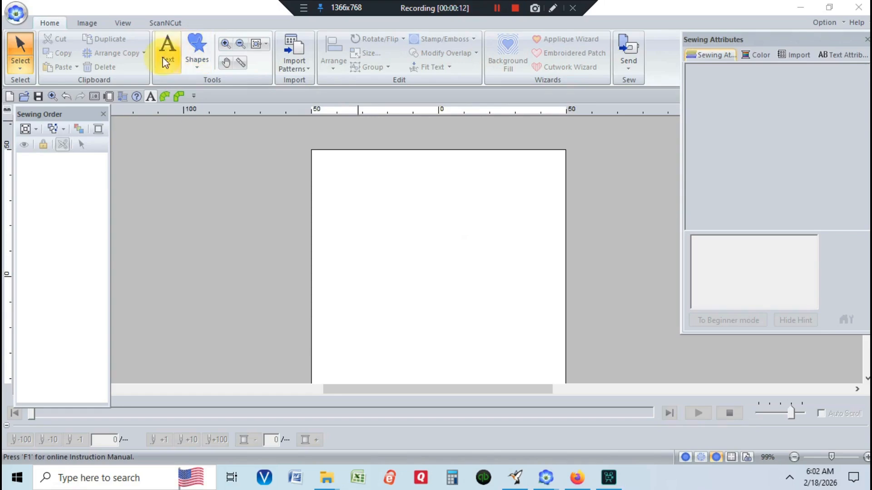
Browse the built-in shapes and the pattern import sources, viewing the Design Library and the Outline Shapes categories
left_click(193, 59)
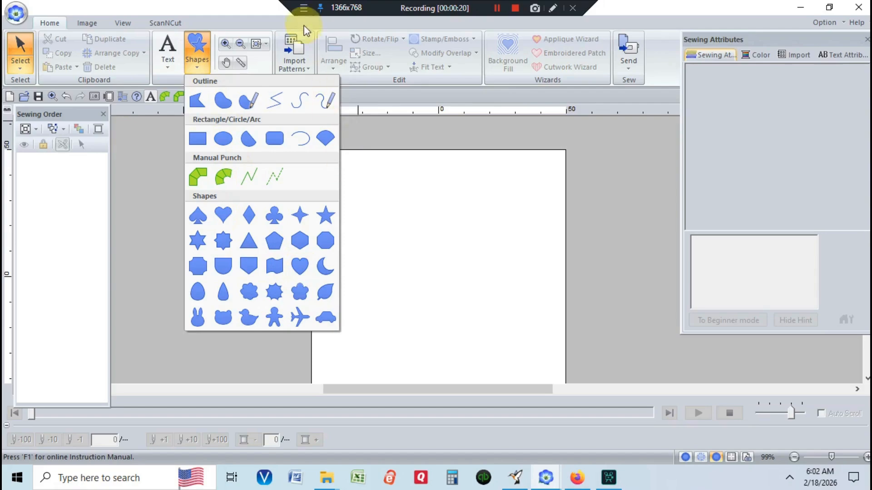
left_click(298, 52)
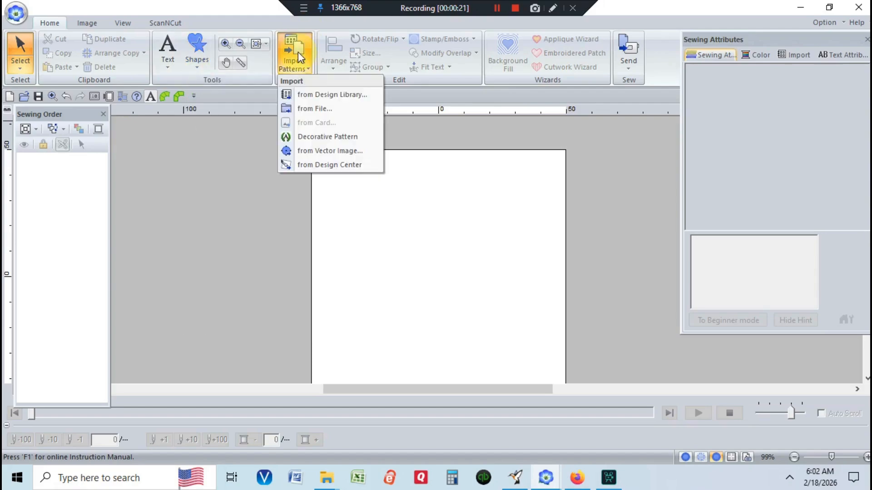
left_click(314, 94)
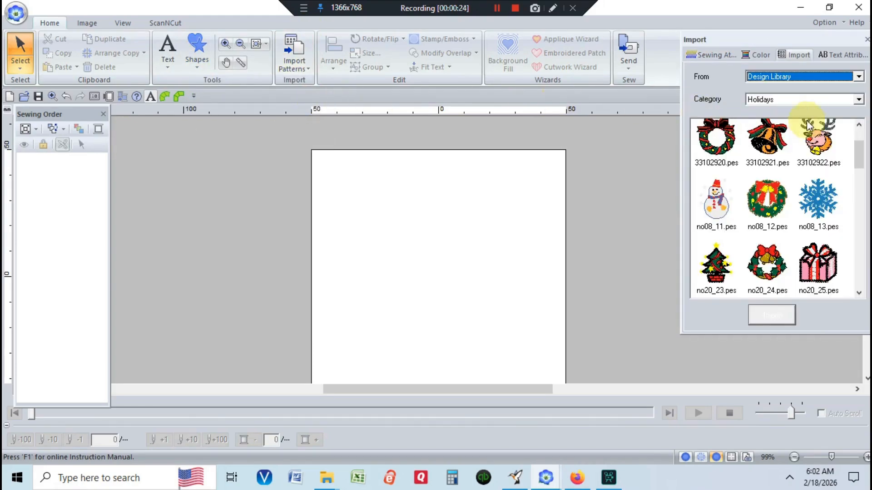
left_click(858, 81)
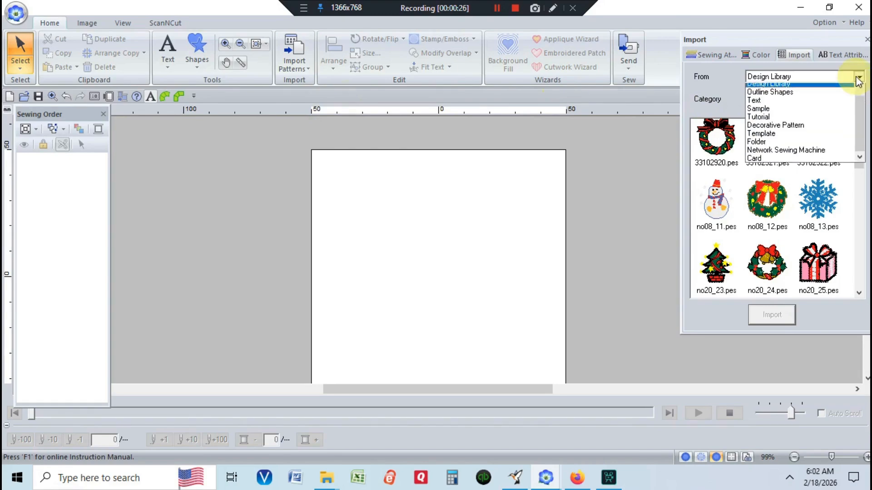
left_click(848, 96)
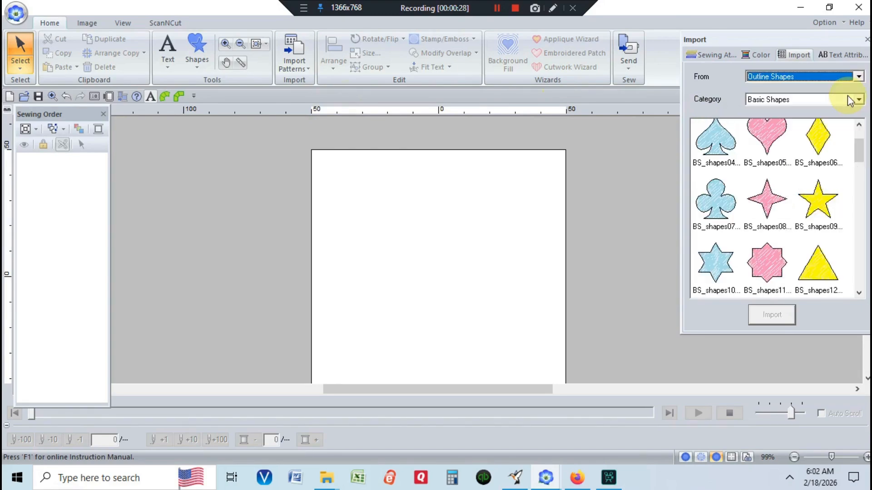
left_click(858, 99)
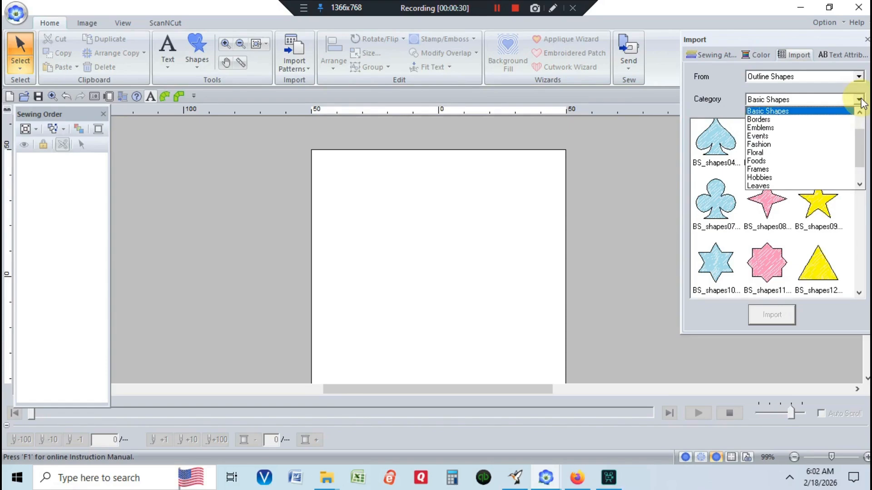
left_click(861, 100)
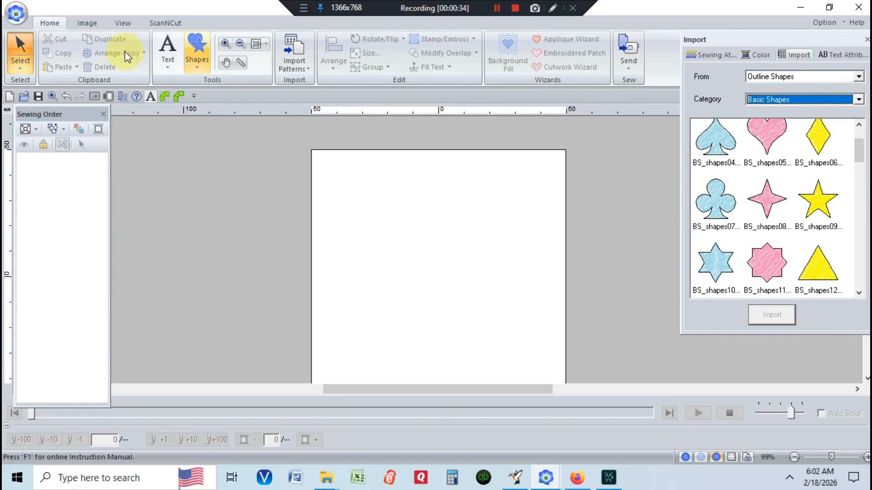
Draw a filled square about 62 mm wide and high in the upper middle of the design page
left_click(193, 44)
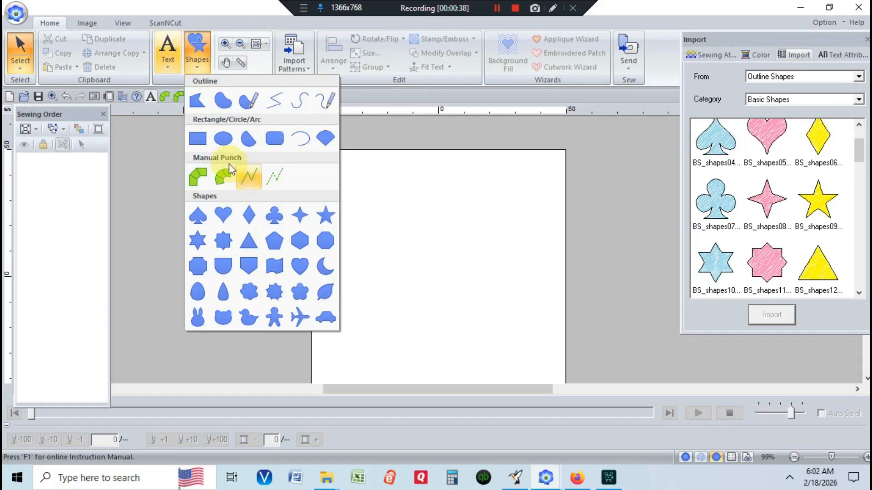
left_click(198, 138)
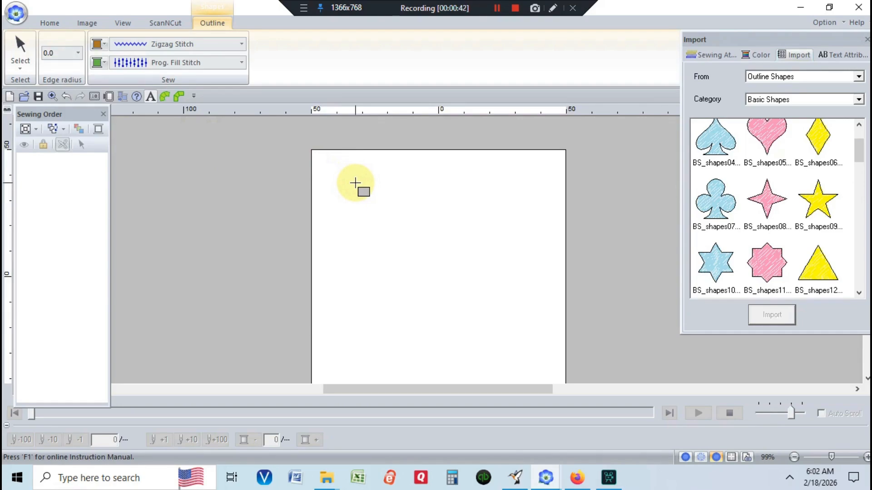
left_click_drag(356, 183, 509, 263)
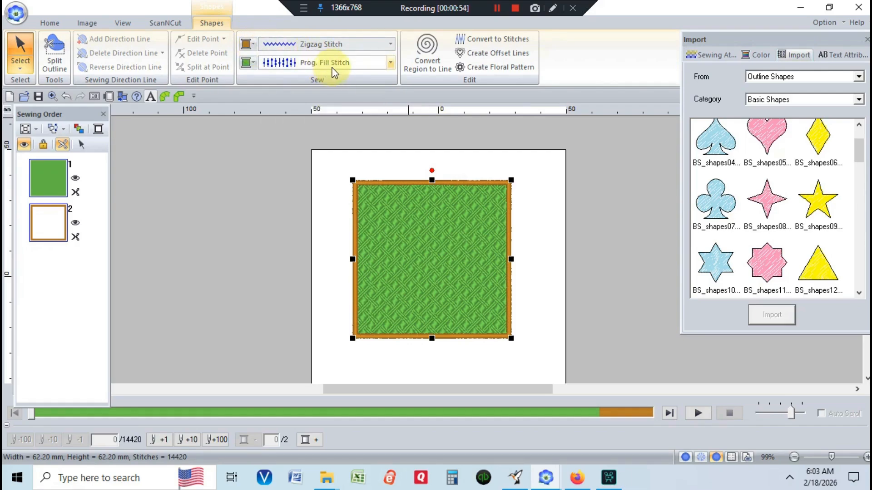
Set the square's outline to Running Stitch in black thread
left_click(388, 45)
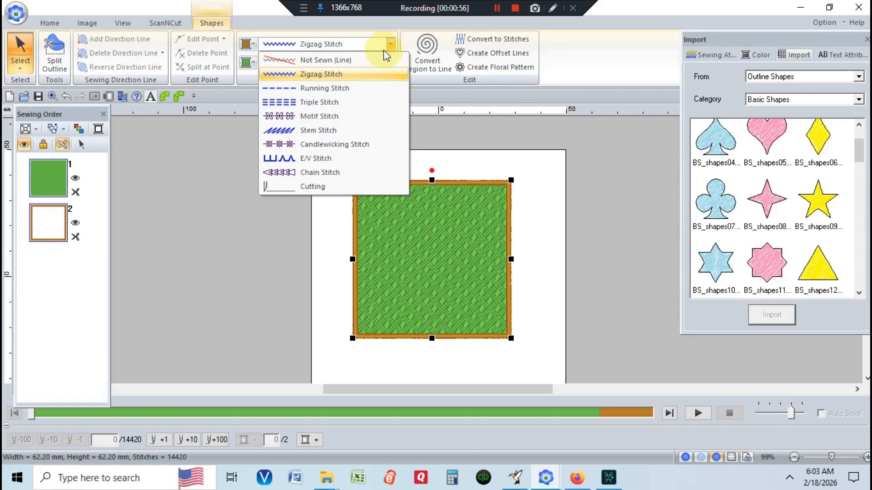
left_click(348, 88)
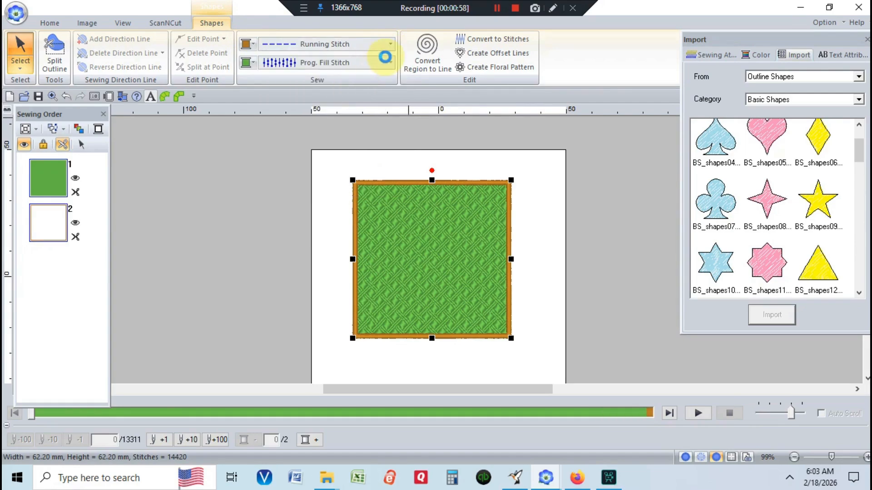
left_click(246, 46)
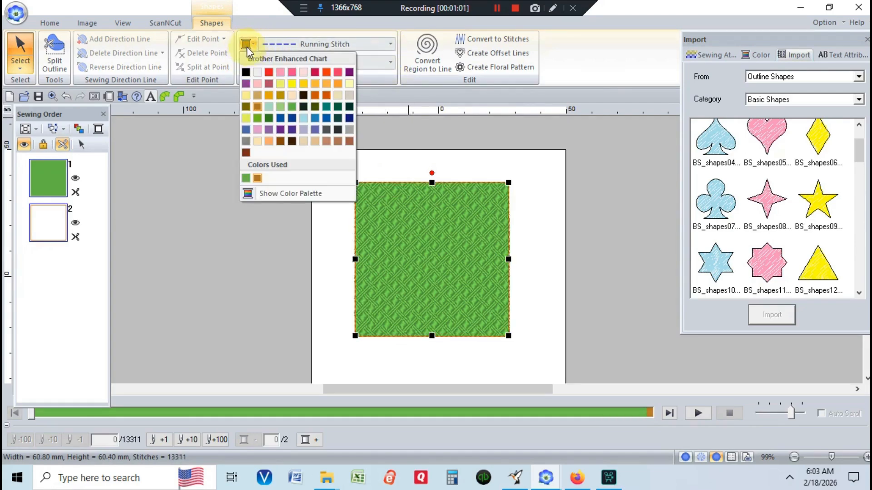
left_click(244, 73)
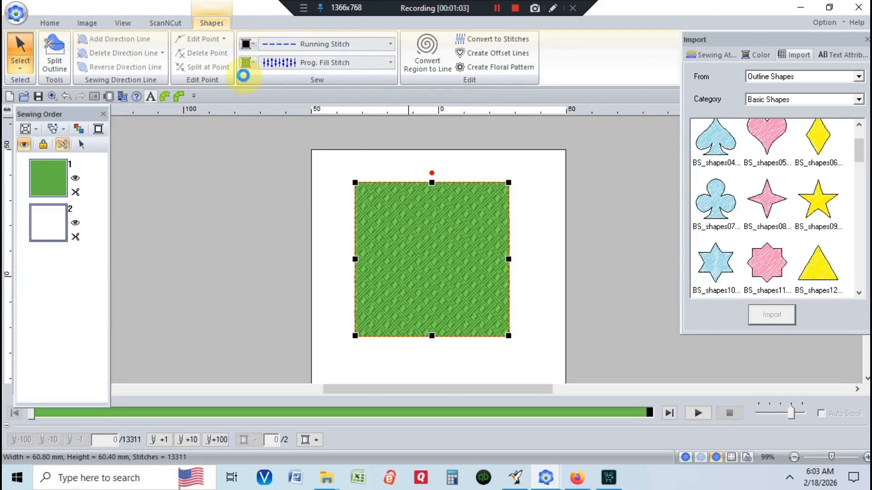
Set the square's region to Fill Stitch in red thread, and delete the square from the page
left_click(390, 64)
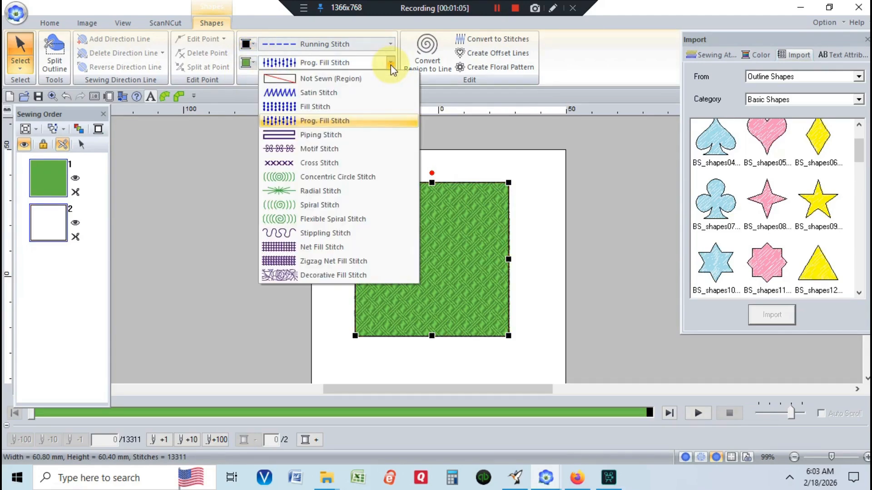
left_click(370, 106)
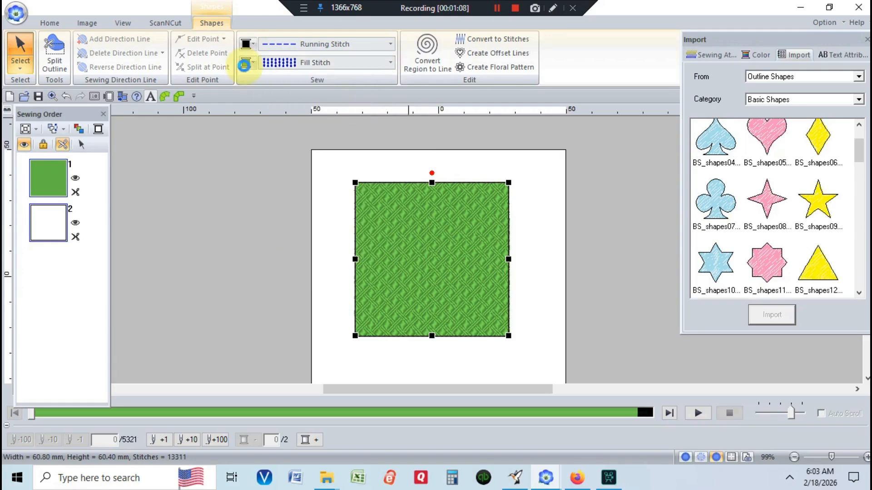
left_click(244, 65)
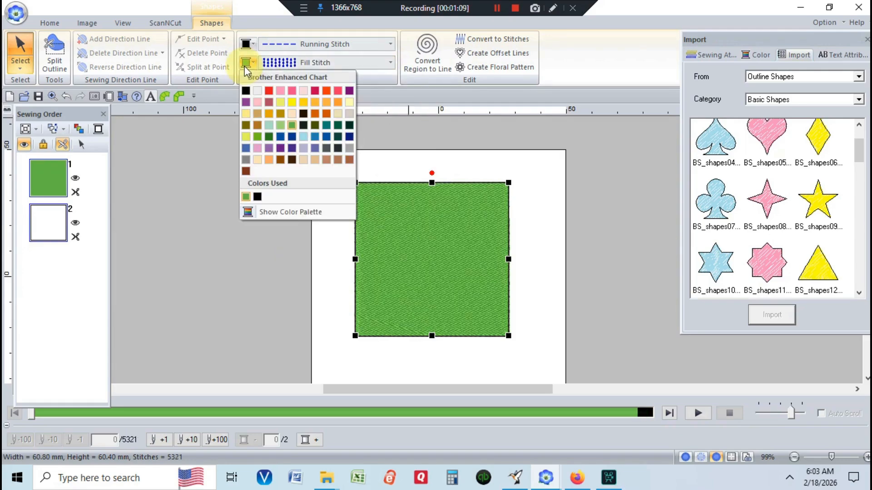
left_click(269, 92)
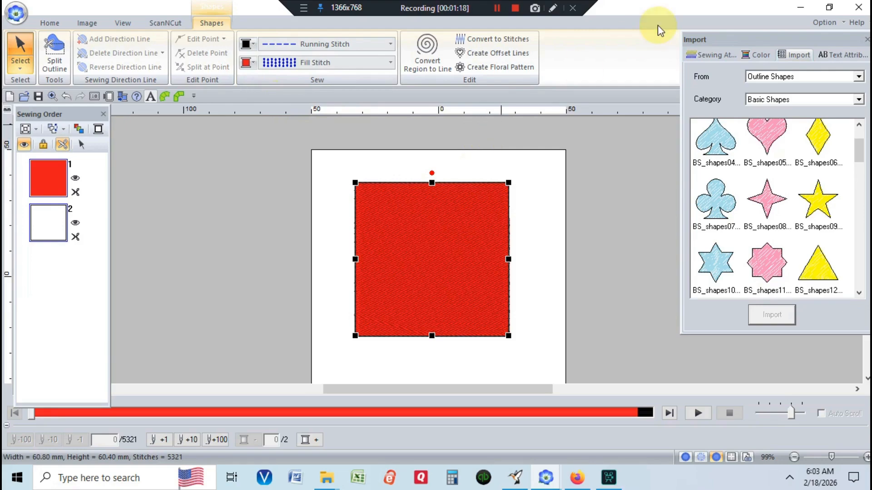
key("Delete")
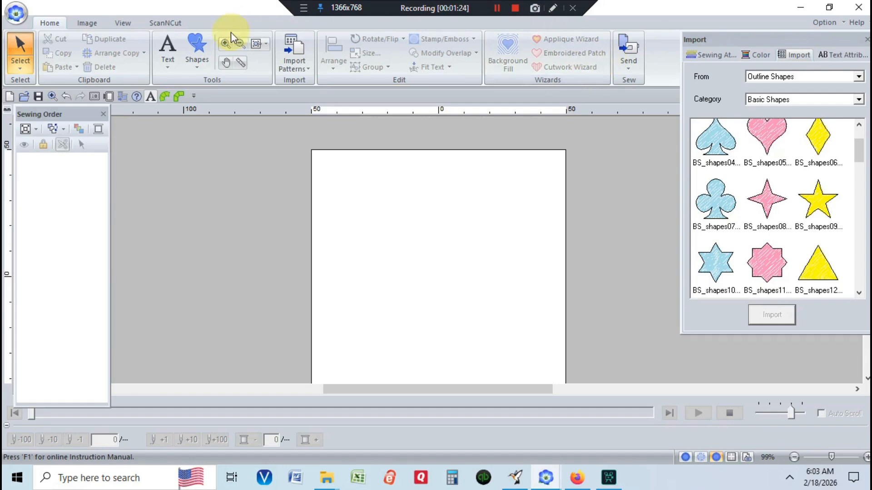
Draw an open vertical straight line about 29 mm long, running down from just below the page centre
left_click(199, 59)
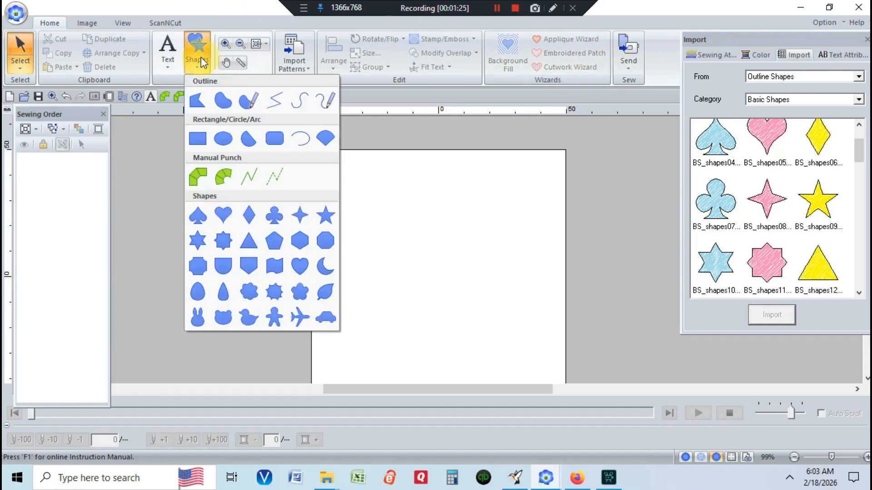
left_click(269, 96)
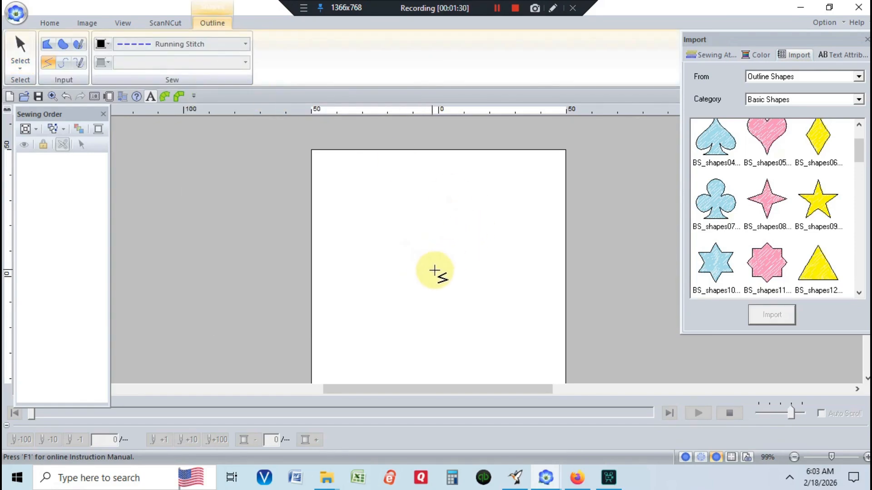
left_click(439, 291)
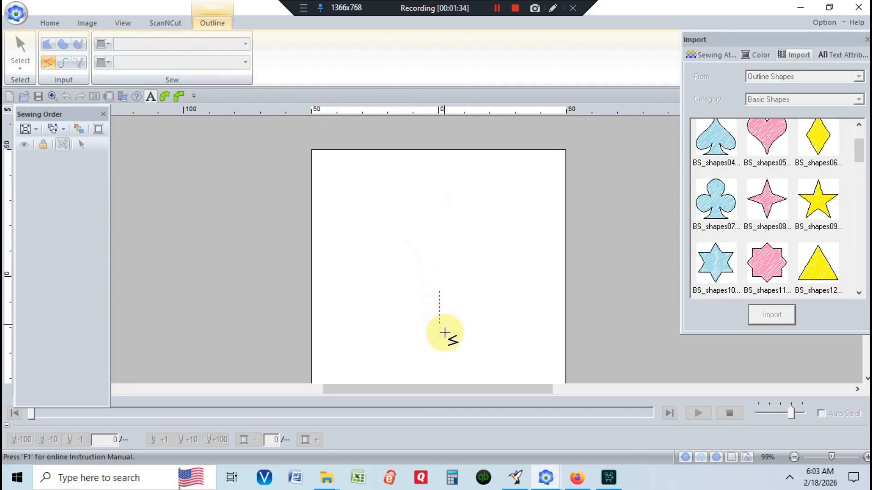
double_click(447, 366)
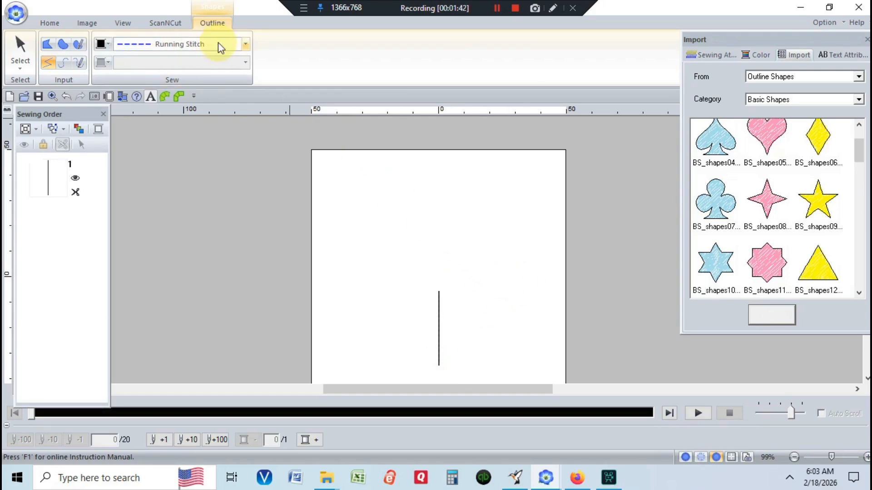
Try to change the drawn line to Zigzag Stitch in green thread while the line tool is still active
left_click(245, 45)
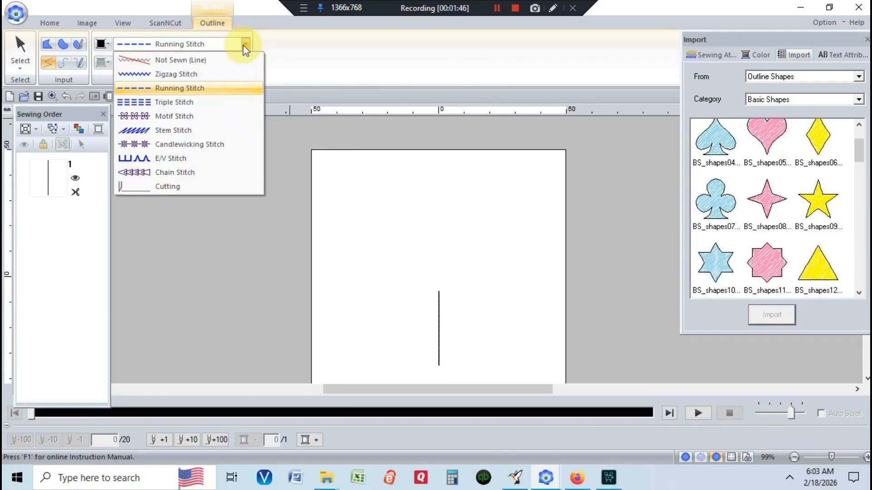
left_click(203, 75)
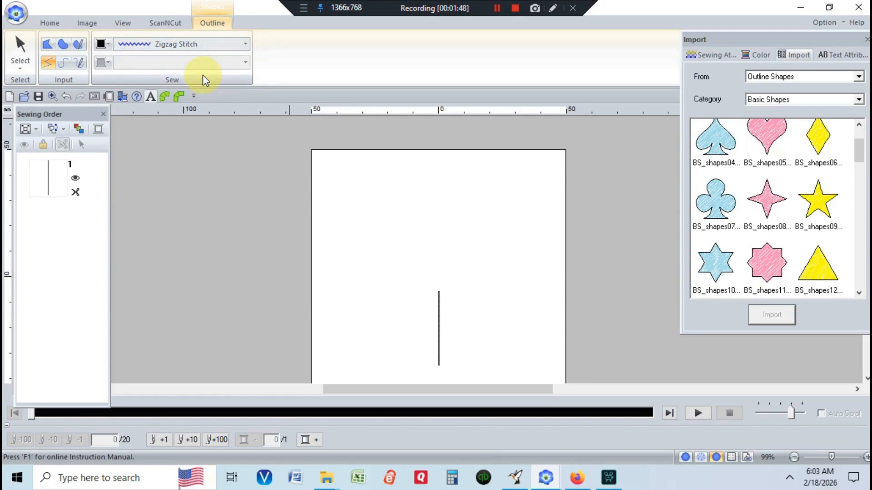
left_click(100, 45)
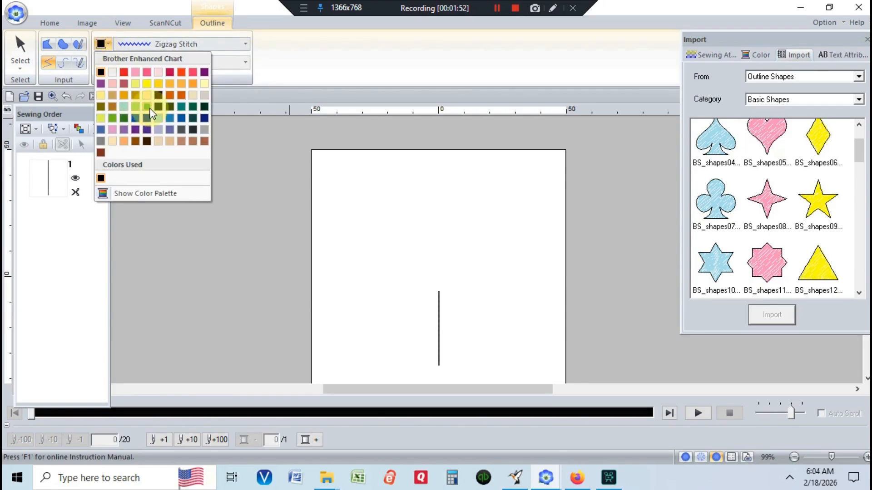
left_click(112, 120)
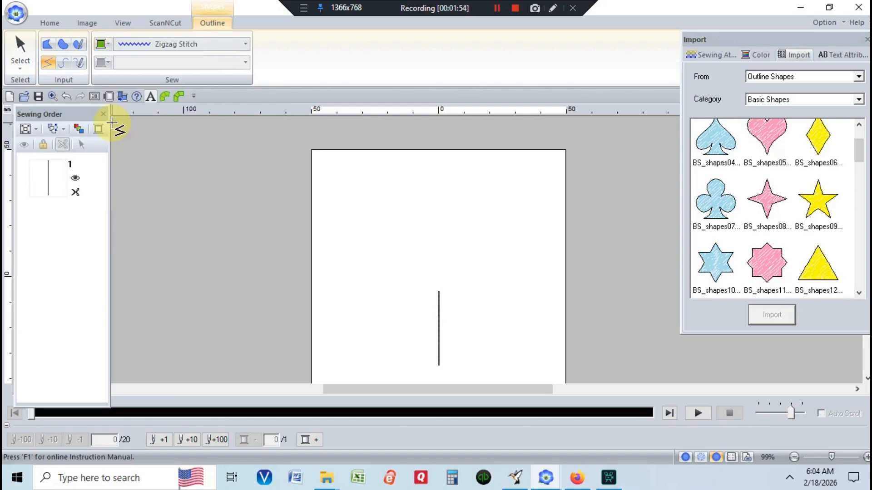
Select the vertical line through its sewing order entry and set its thread colour to green
left_click(69, 168)
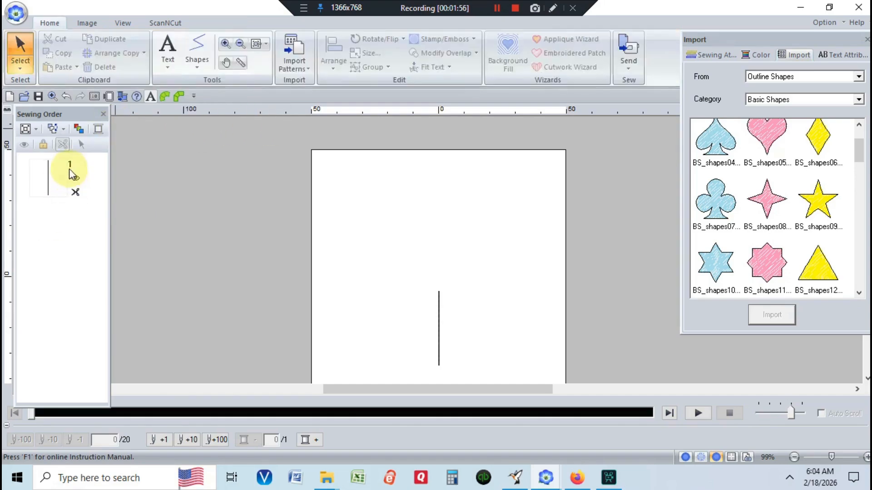
right_click(50, 188)
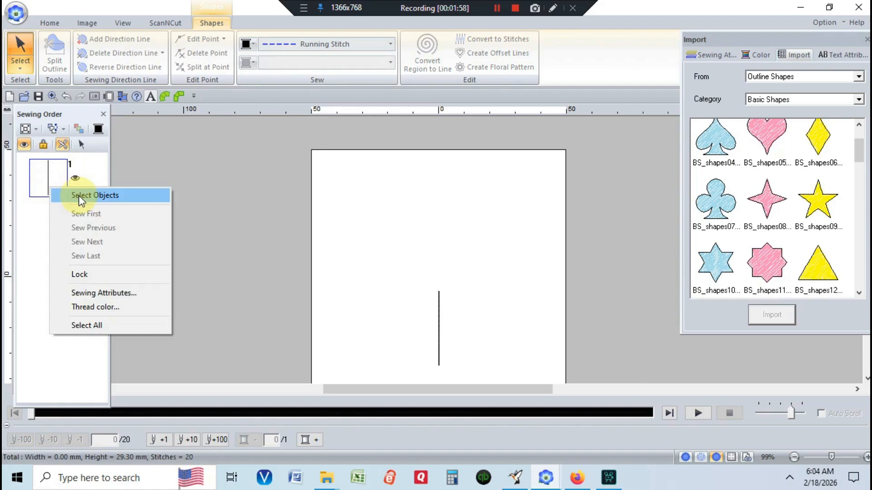
left_click(79, 196)
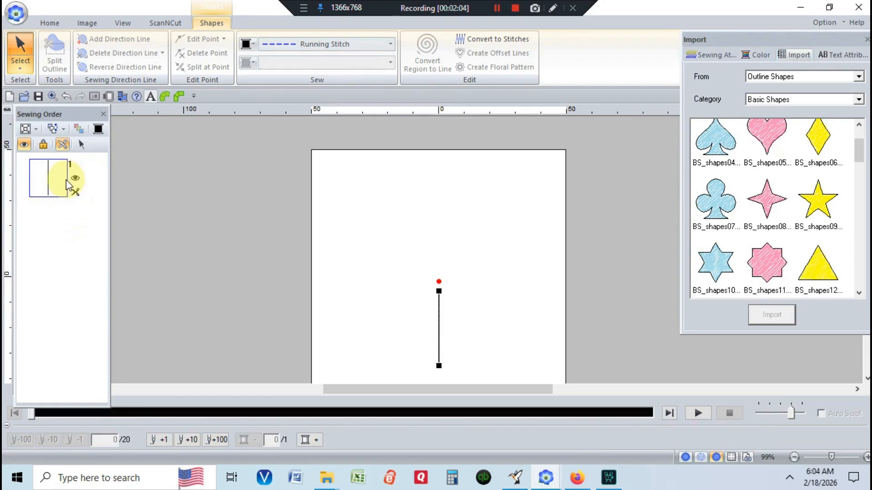
right_click(42, 189)
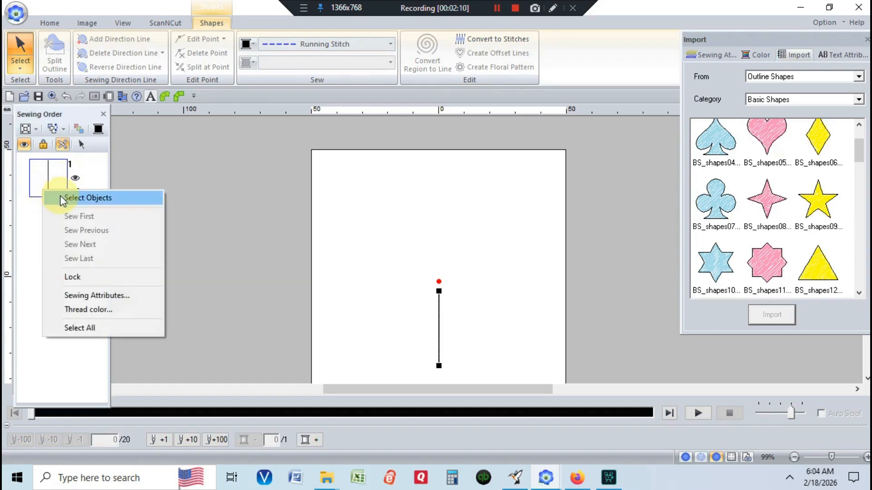
left_click(62, 198)
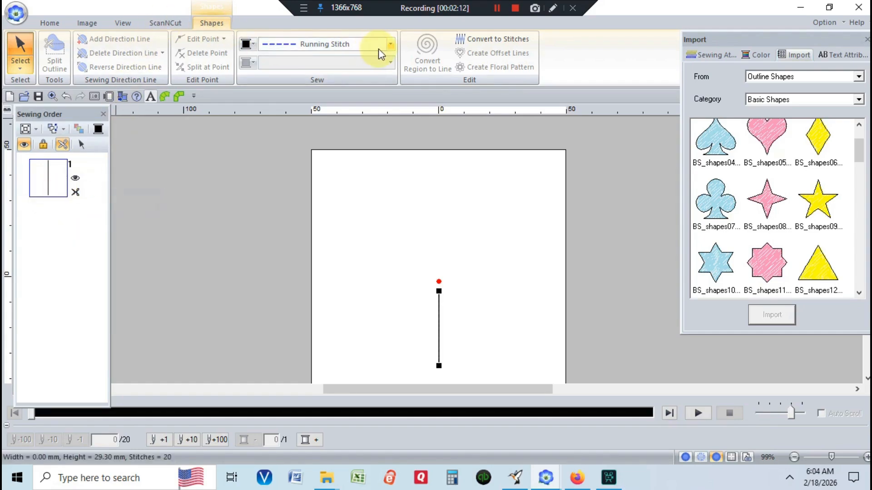
left_click(246, 45)
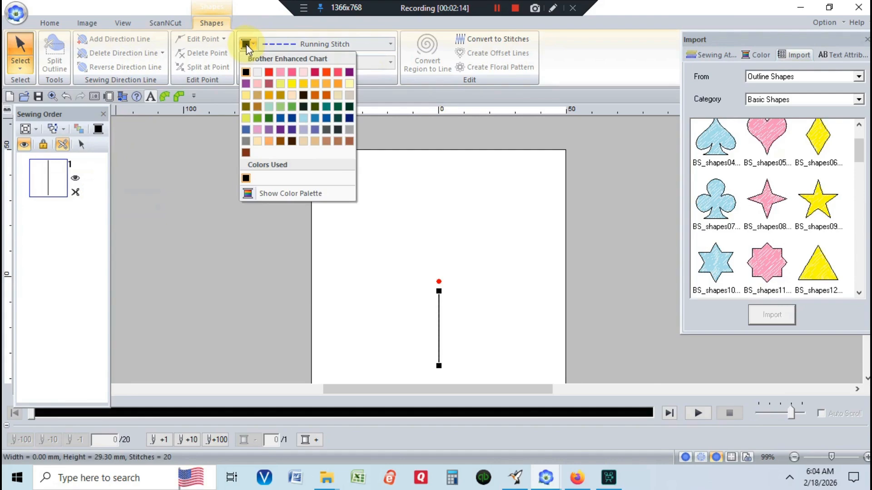
left_click(263, 119)
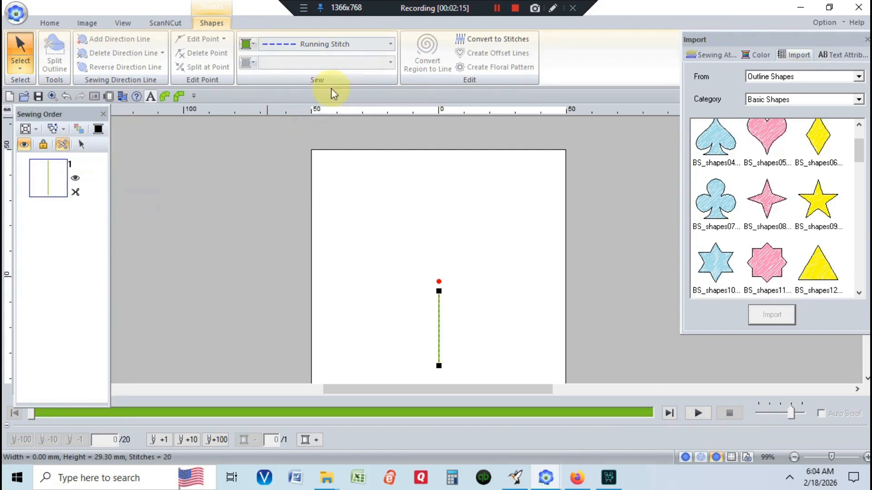
Change the vertical line to Zigzag Stitch and move it straight up to just around the page centre
left_click(393, 46)
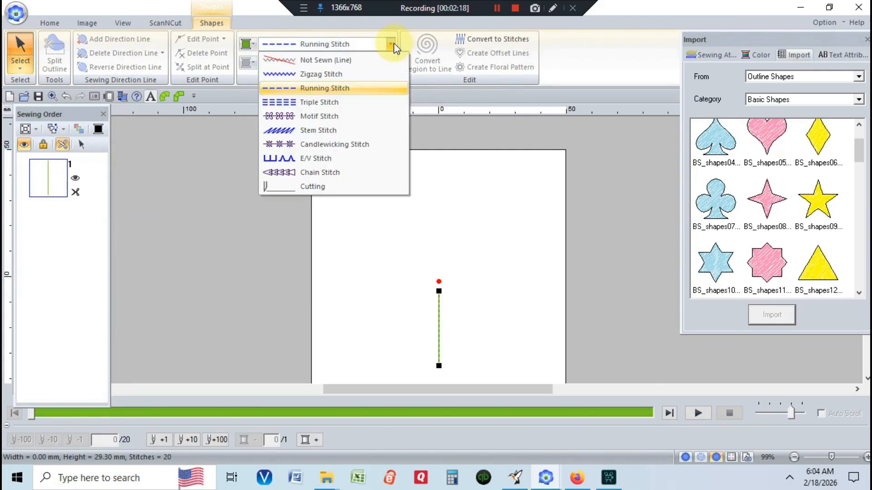
left_click(334, 74)
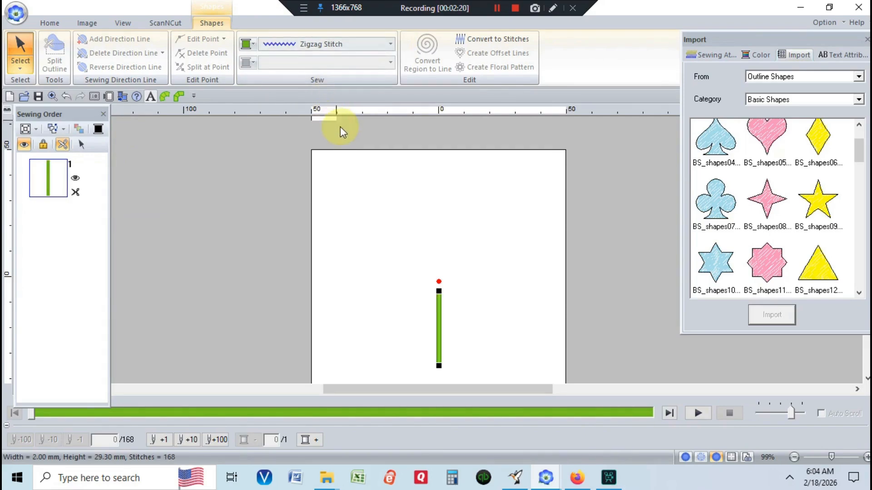
scroll(341, 129, "down", 1)
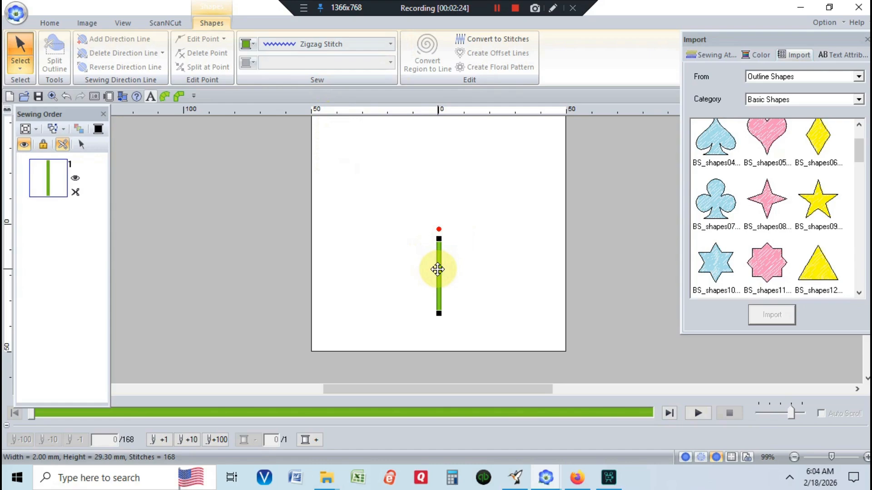
left_click(441, 267)
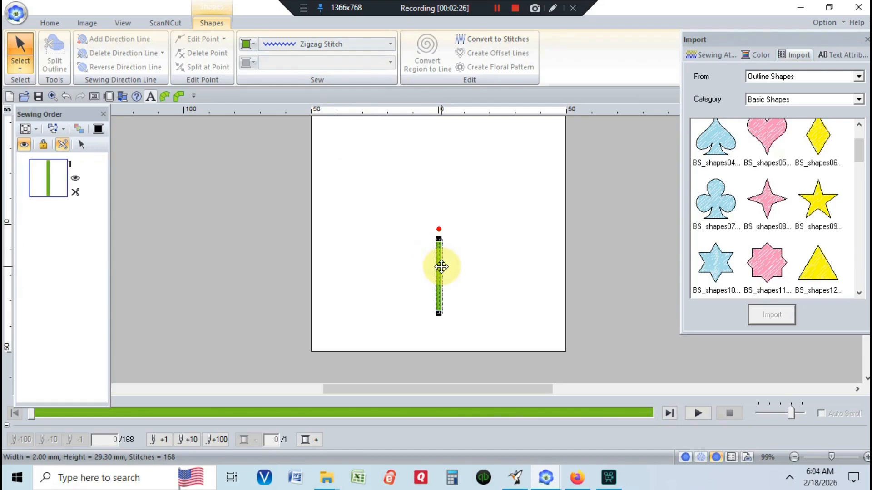
left_click_drag(441, 266, 441, 235)
left_click(463, 237)
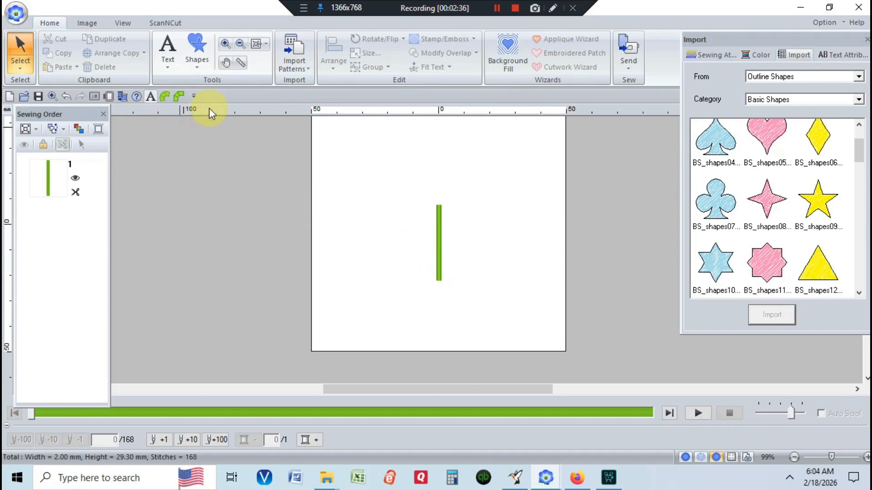
Draw a leaf shape about 22 by 21 mm to the lower right of the stem and set its fill colour to green
left_click(195, 54)
left_click(336, 300)
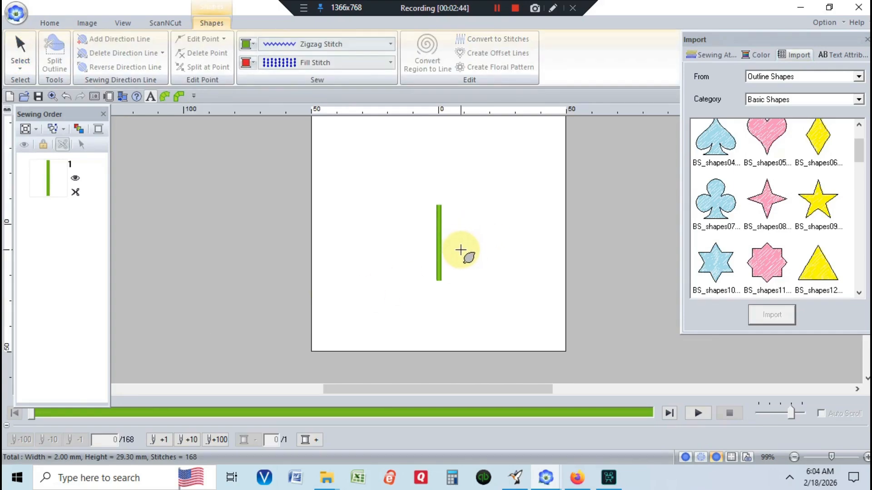
left_click_drag(460, 250, 510, 298)
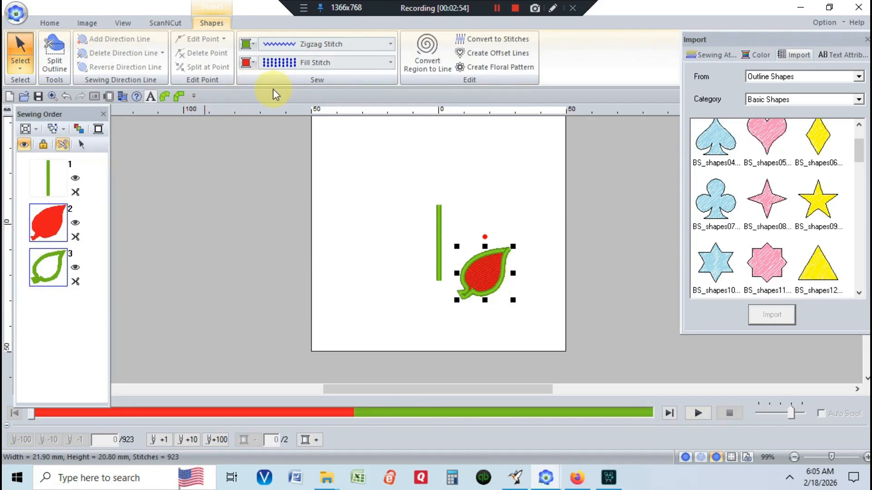
left_click(246, 63)
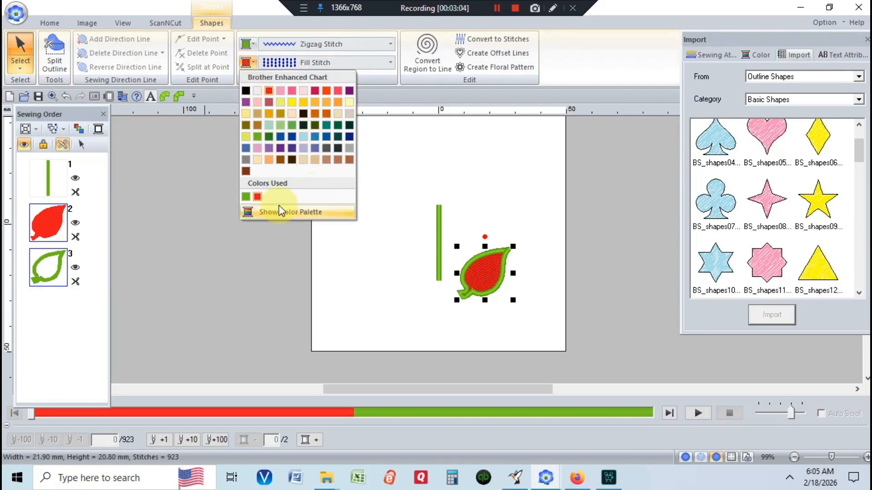
left_click(245, 197)
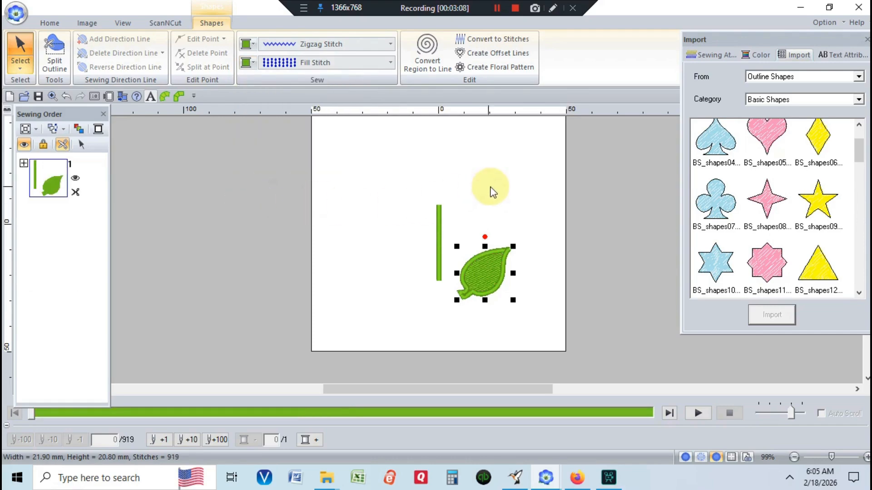
Move the leaf up close to the stem's right side, level with its lower part
left_click(477, 274)
left_click_drag(477, 274, 467, 246)
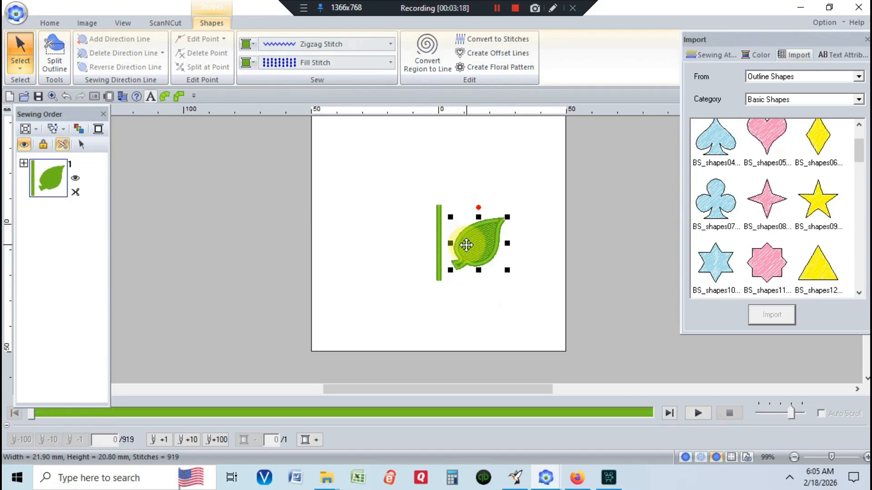
key("Left")
key("Left")
key("Down")
key("Down")
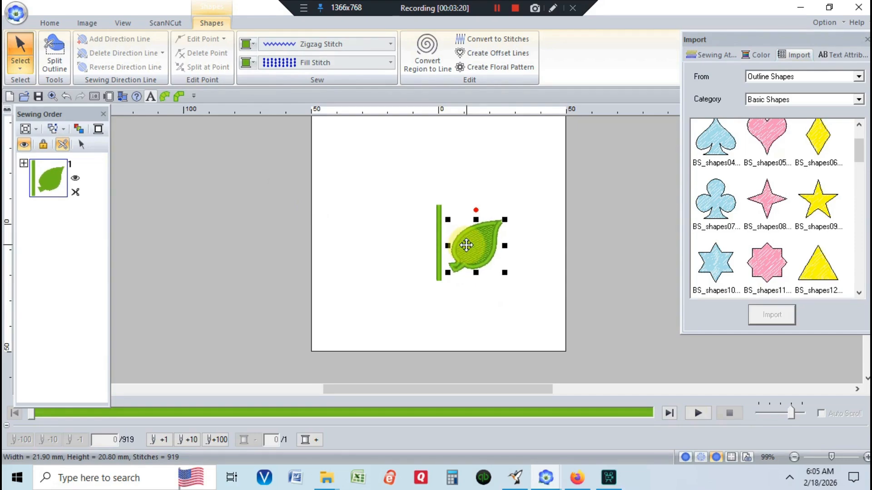
key("Down")
key("Down")
key("Down")
key("Down")
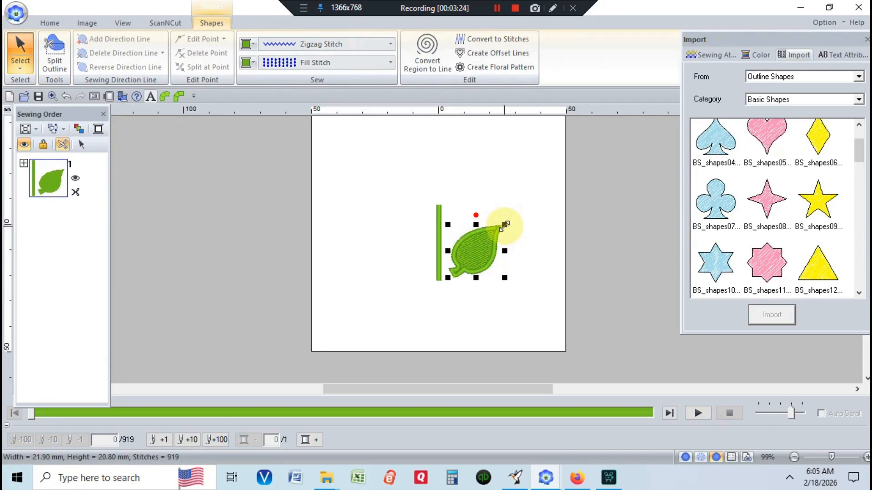
Scale the leaf down proportionally to about 17 mm wide, keeping its lower-left corner in place
left_click_drag(504, 224, 491, 242)
left_click_drag(490, 242, 493, 236)
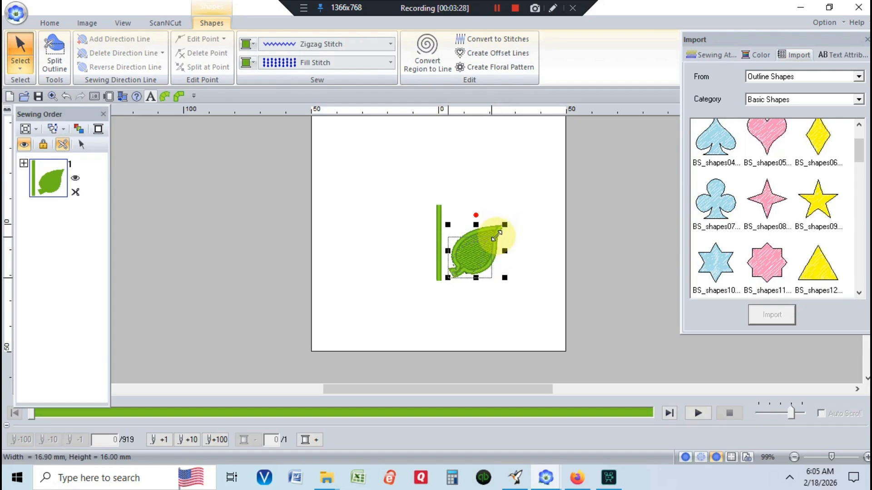
left_click(522, 296)
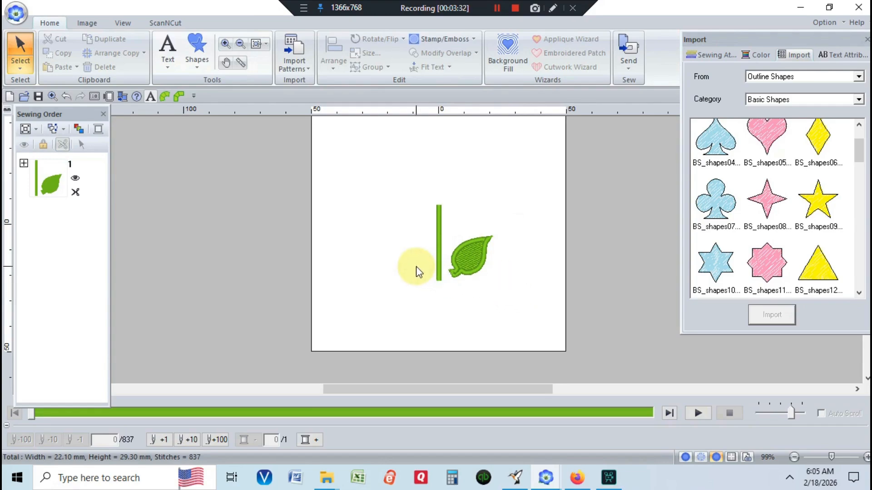
Flip the leaf horizontally
left_click(480, 274)
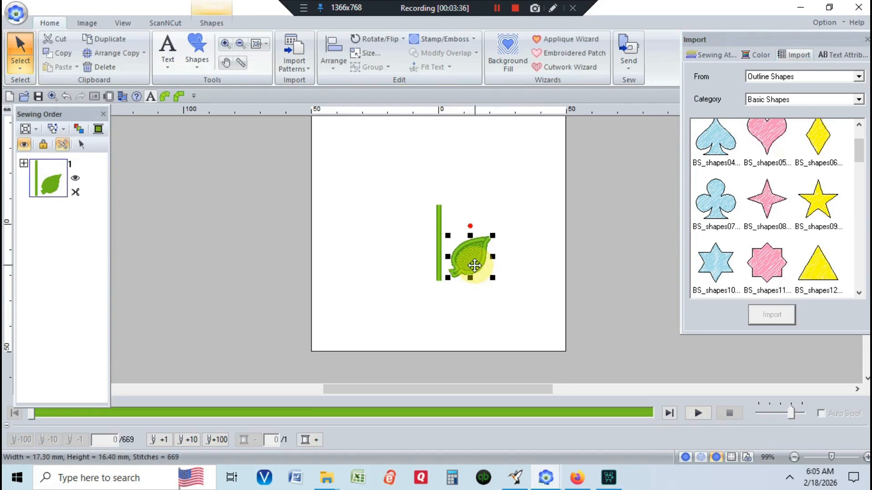
right_click(475, 268)
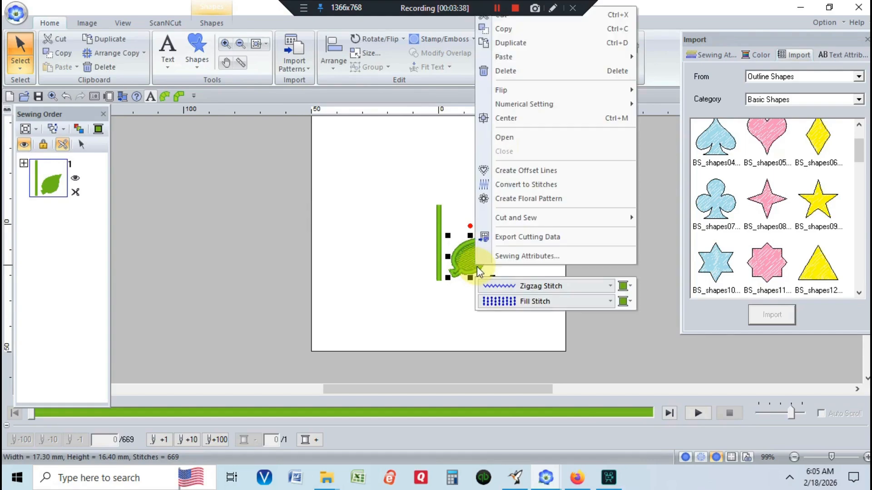
mouse_move(515, 97)
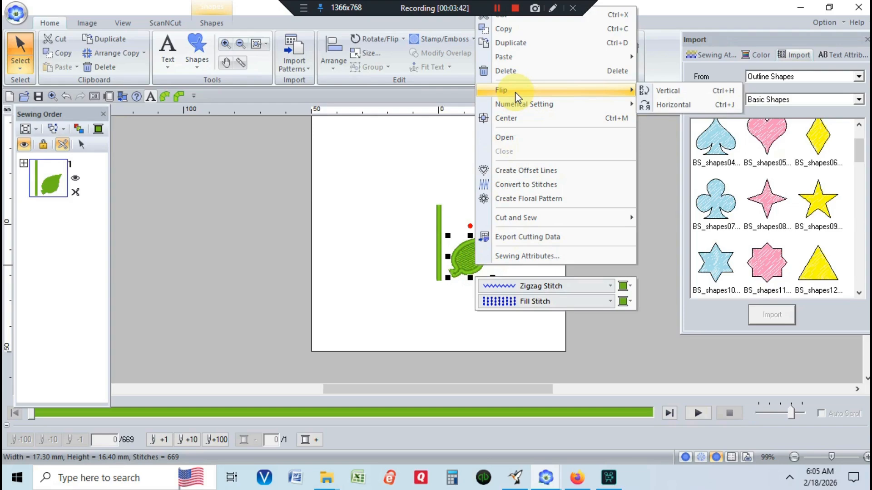
left_click(50, 24)
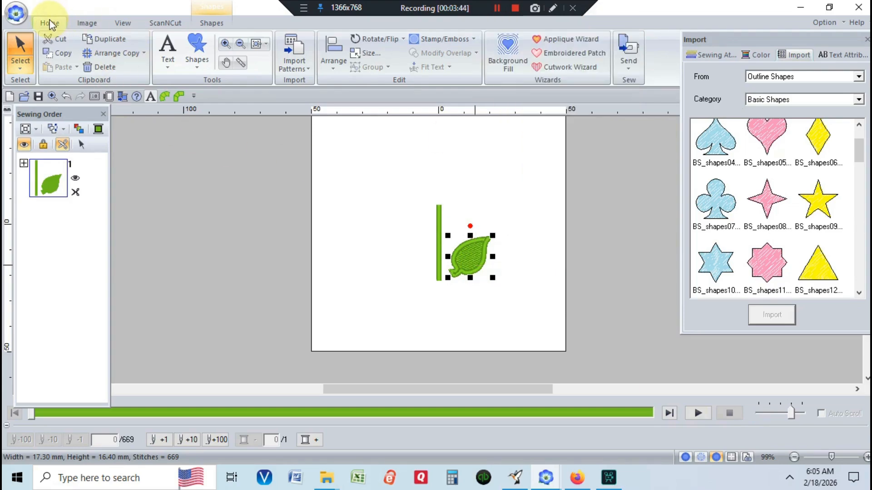
left_click(381, 39)
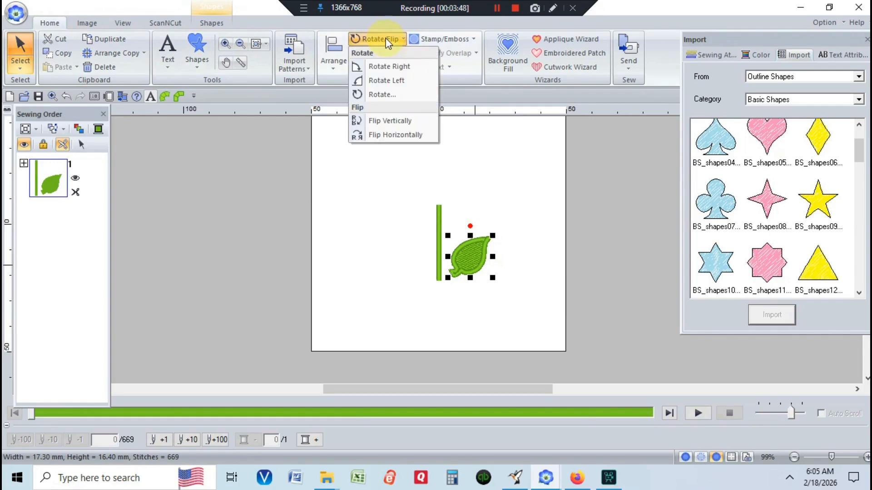
left_click(394, 138)
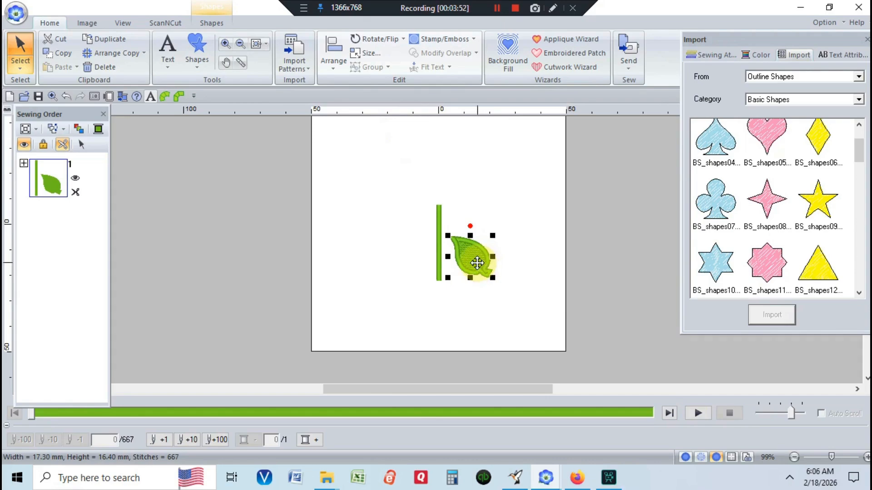
Duplicate the flipped leaf and place the copy on the left side of the stem
left_click_drag(470, 255, 410, 259)
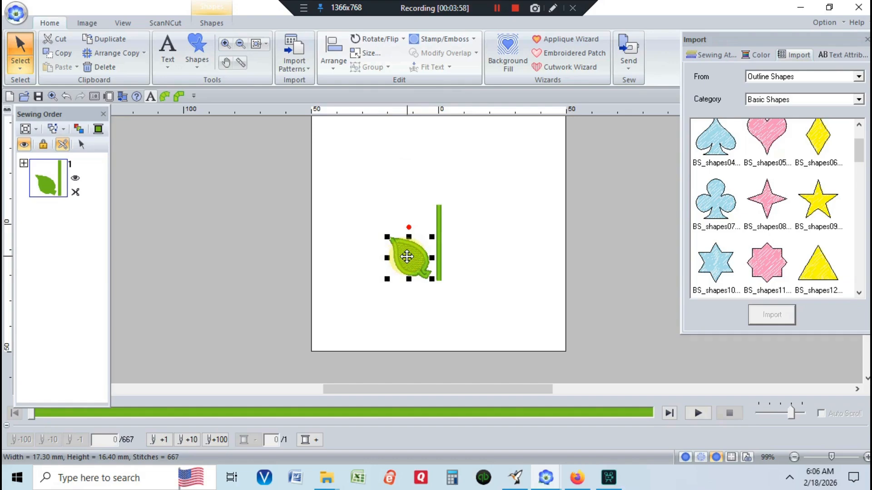
left_click_drag(407, 257, 462, 260)
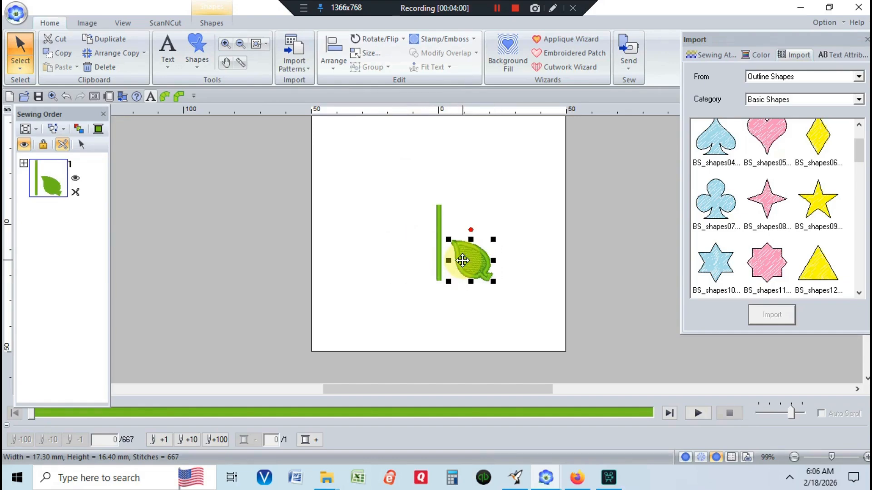
right_click(462, 260)
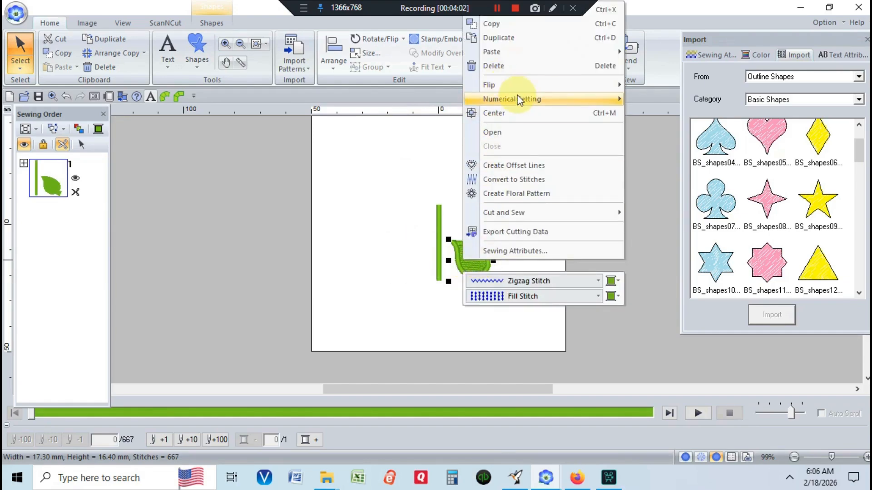
left_click(511, 40)
left_click_drag(477, 238, 411, 259)
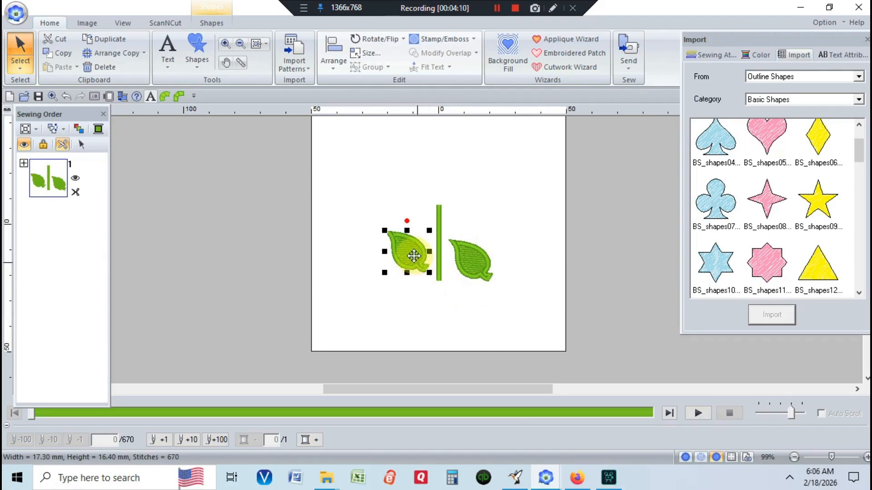
Flip the leaf on the right side of the stem horizontally so it mirrors the left one
left_click(475, 261)
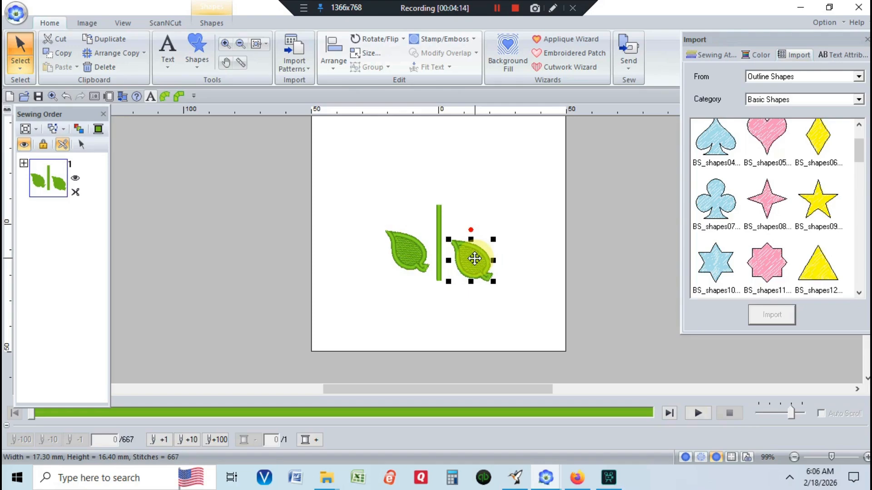
right_click(474, 258)
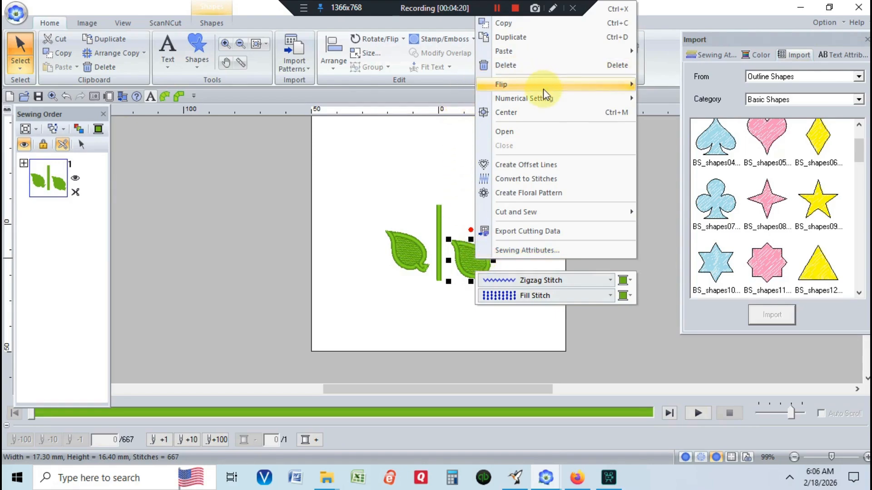
mouse_move(565, 87)
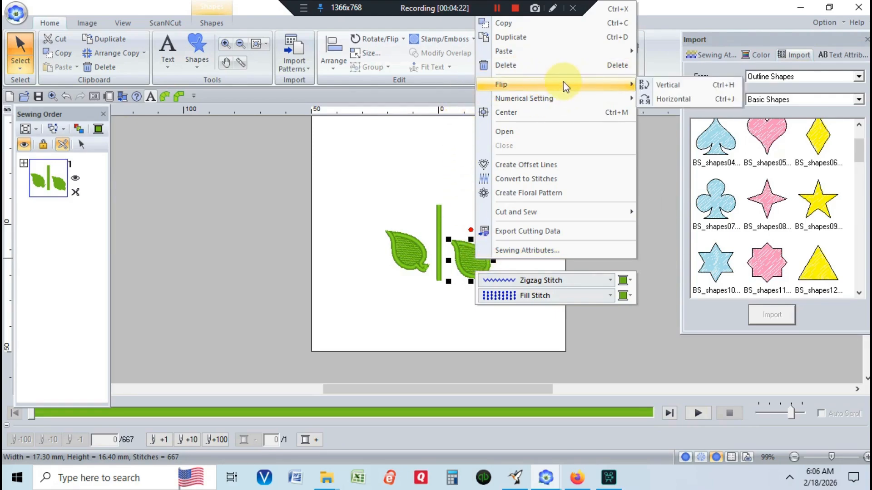
left_click(663, 98)
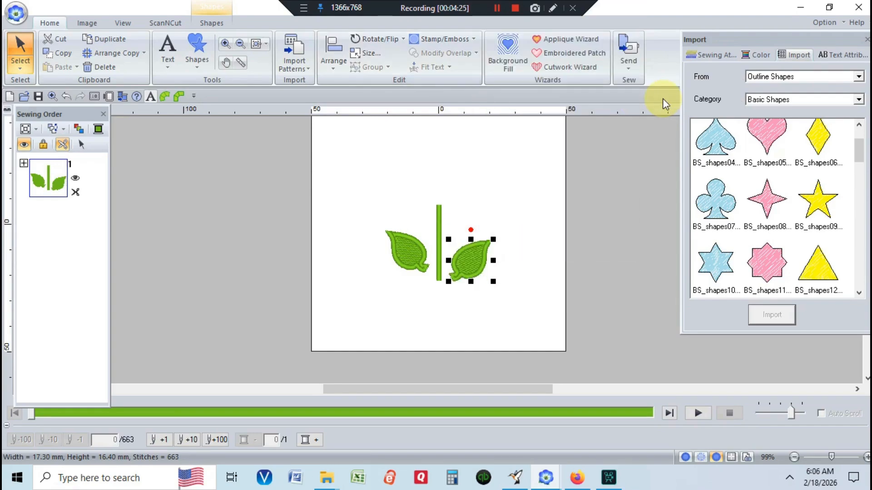
Adjust both leaves so they sit level with each other and closer to the stem's lower end
left_click(408, 252)
mouse_move(410, 255)
left_mouse_down()
mouse_move(413, 266)
mouse_move(408, 260)
left_mouse_up()
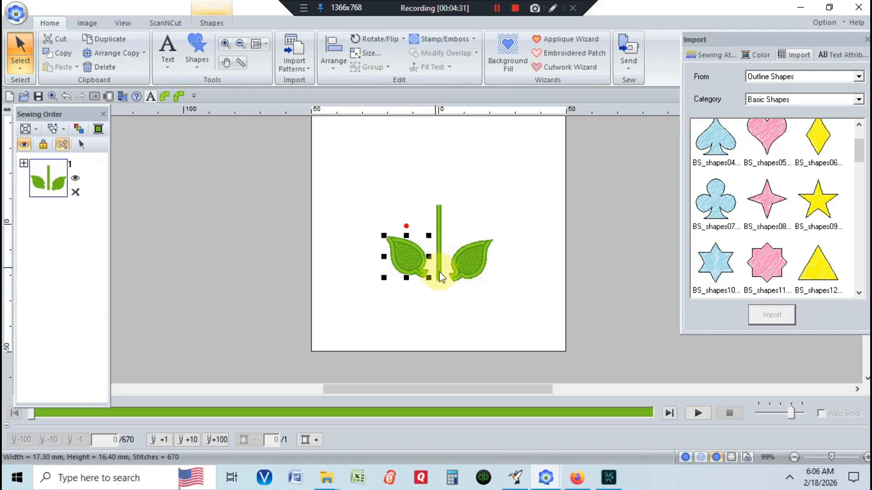
left_click(469, 261)
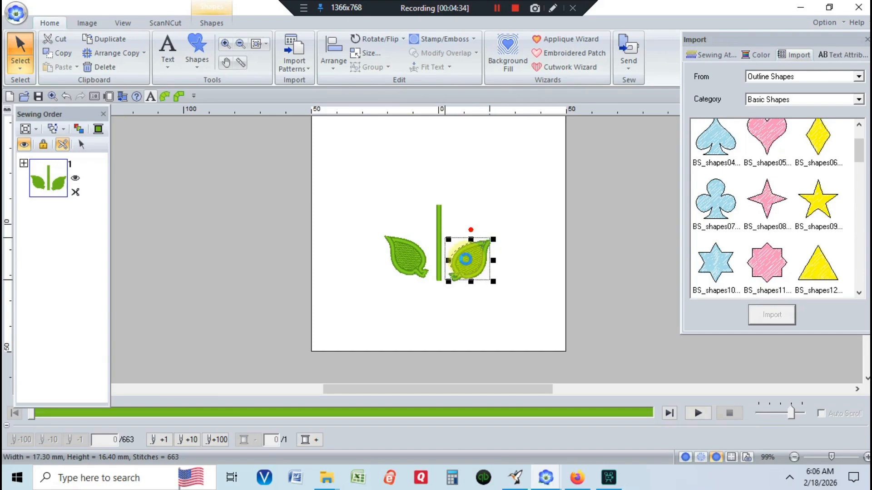
left_click(505, 285)
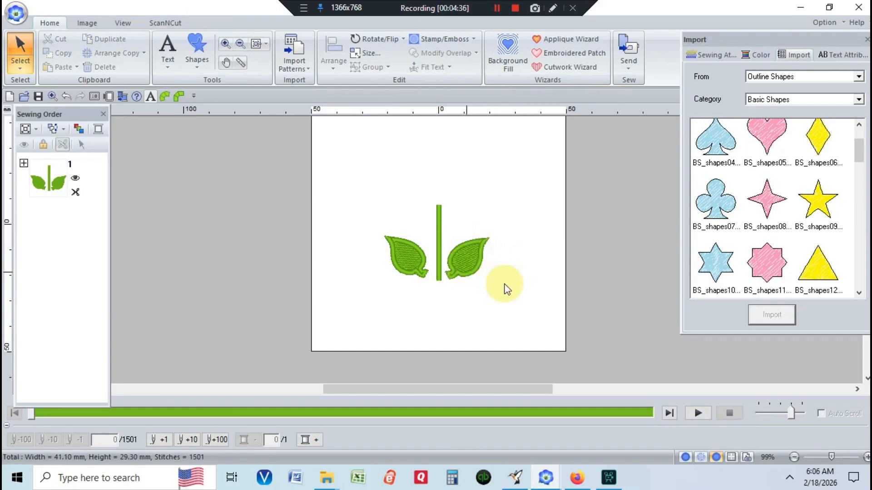
left_click(415, 263)
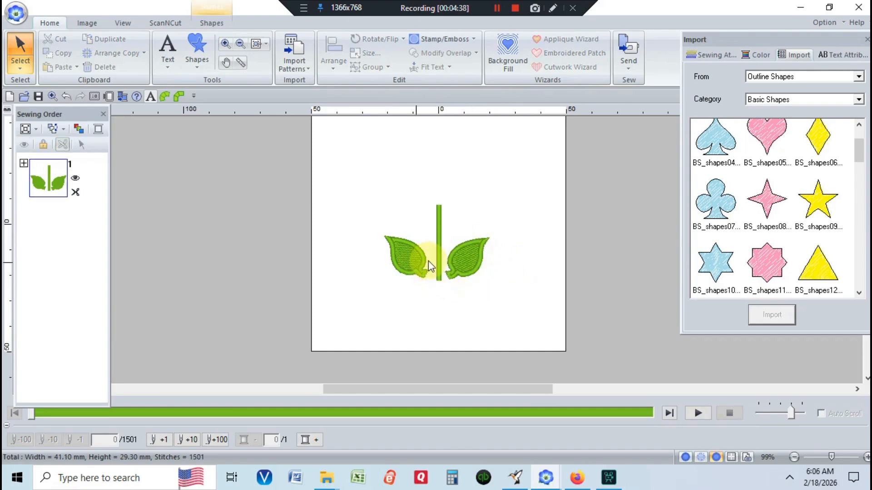
key("Right")
key("Right")
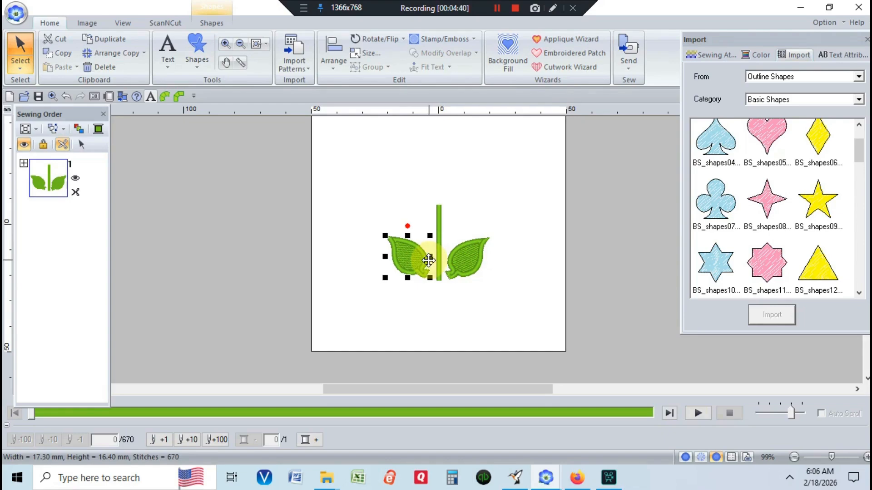
left_click(483, 317)
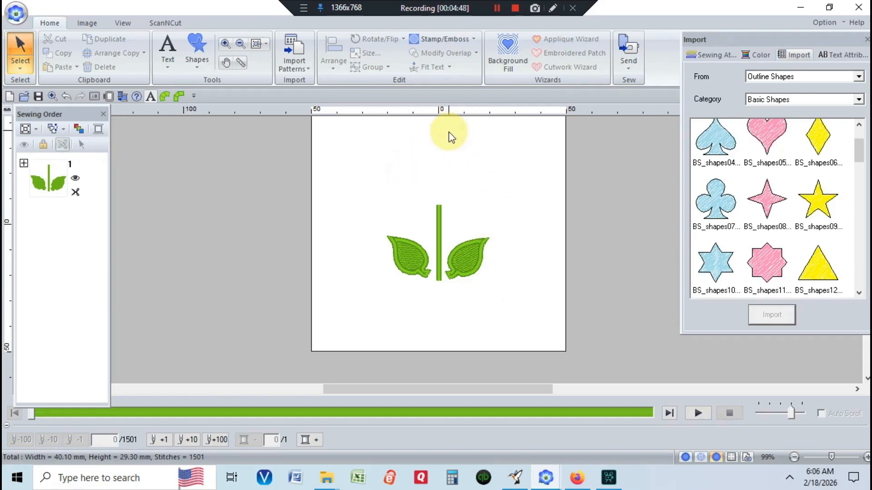
Draw a filled five-petal flower shape about 29.4 by 28.8 mm and centre it just above the stem
left_click(198, 49)
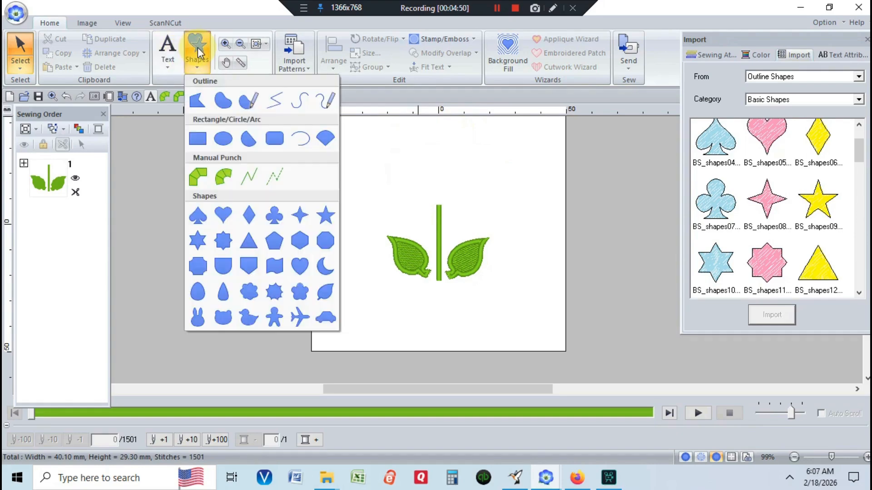
left_click(299, 291)
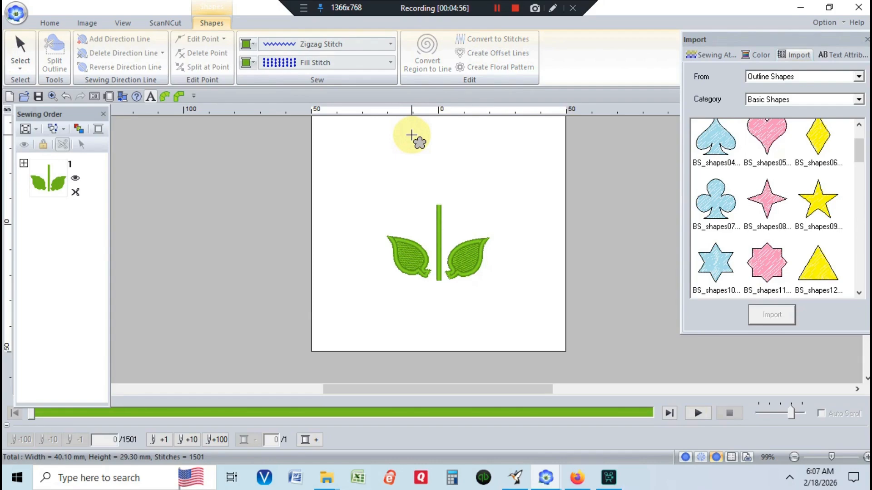
left_click_drag(412, 136, 474, 202)
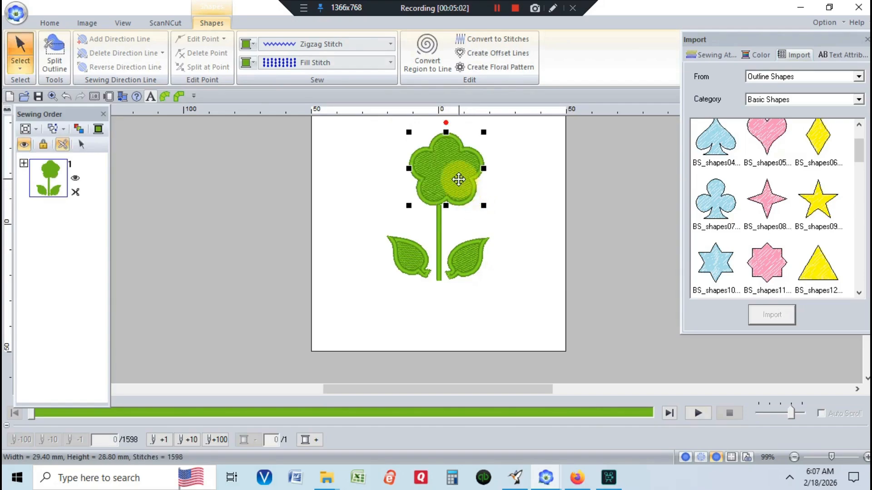
mouse_move(453, 176)
left_mouse_down()
mouse_move(445, 178)
mouse_move(450, 172)
left_mouse_up()
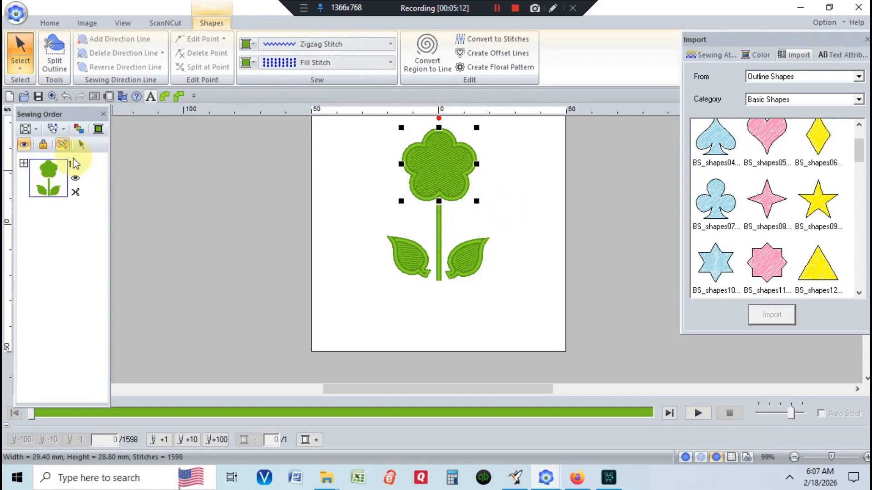
Select the whole flower shape through its fill in the sewing order and colour its outline deep pink and its fill light pink
left_click(24, 164)
scroll(72, 227, "down", 2)
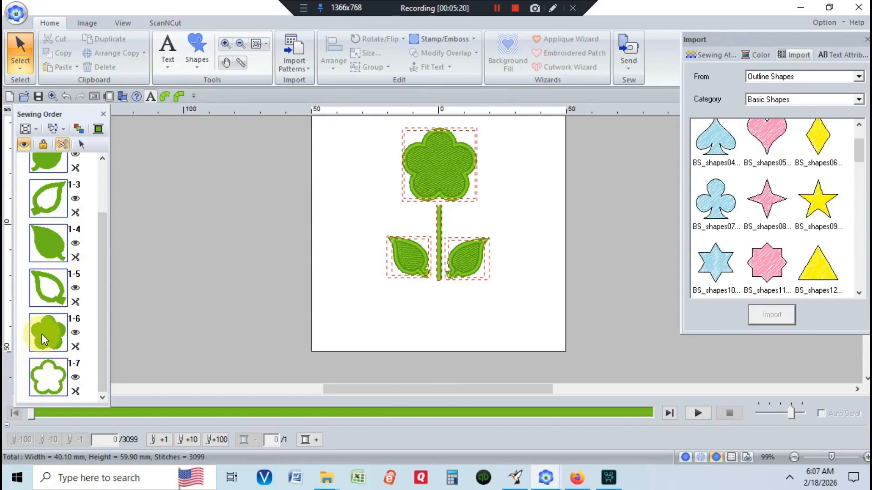
left_click(172, 304)
left_click(168, 318)
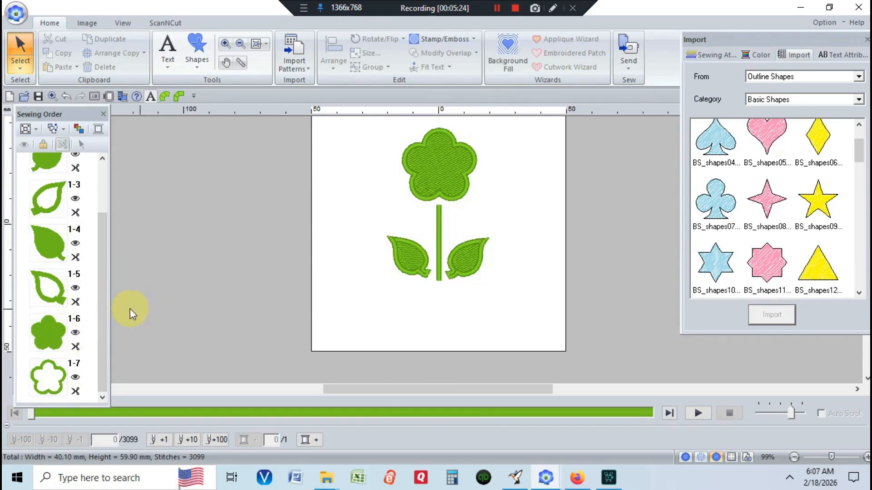
left_click(48, 331)
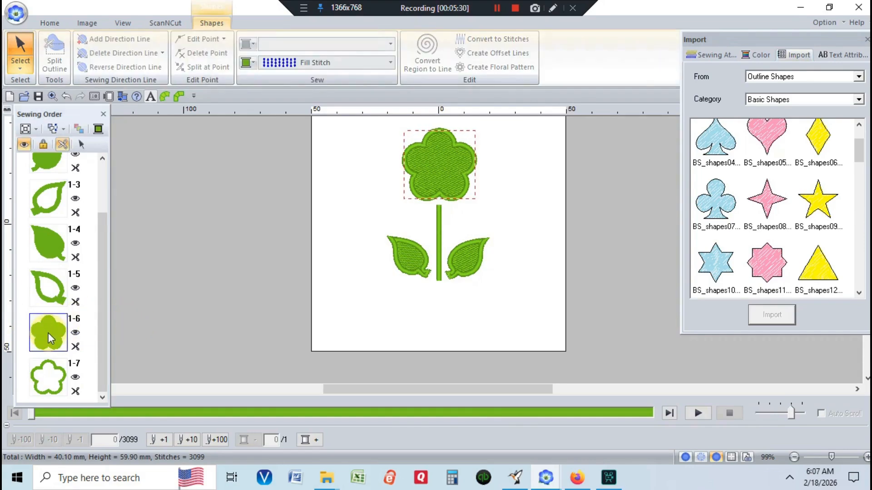
right_click(48, 333)
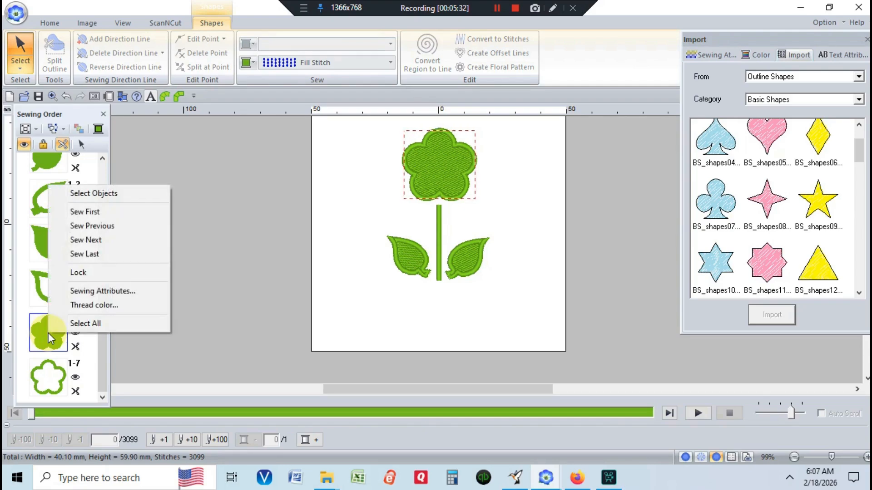
left_click(72, 194)
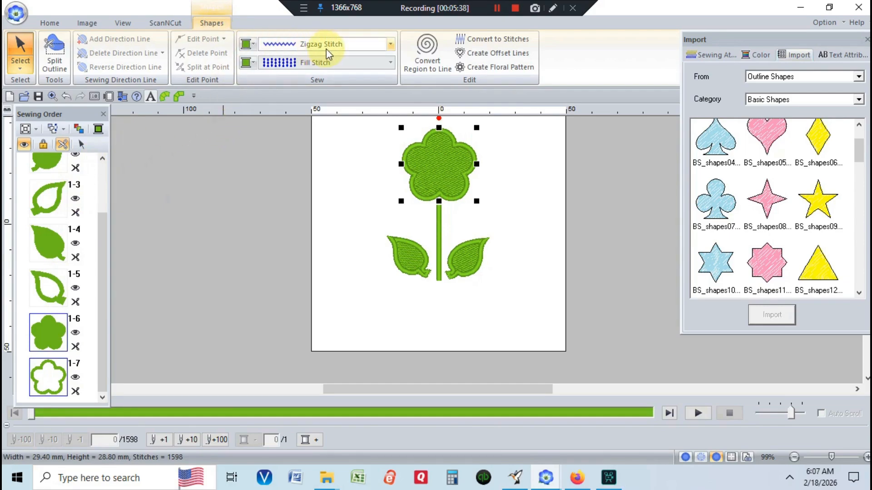
left_click(247, 46)
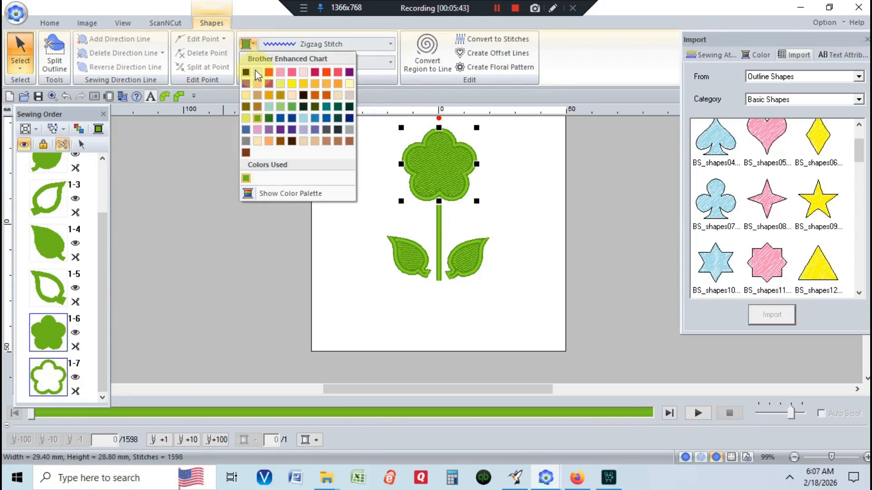
left_click(291, 72)
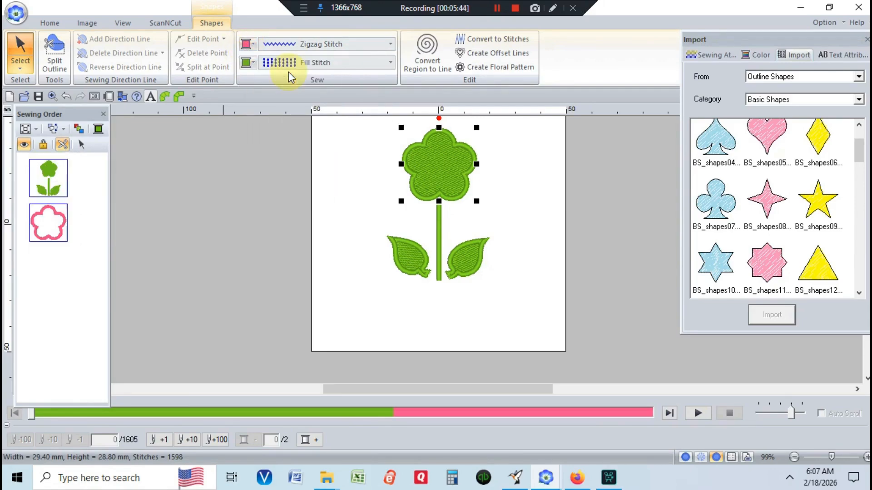
left_click(246, 62)
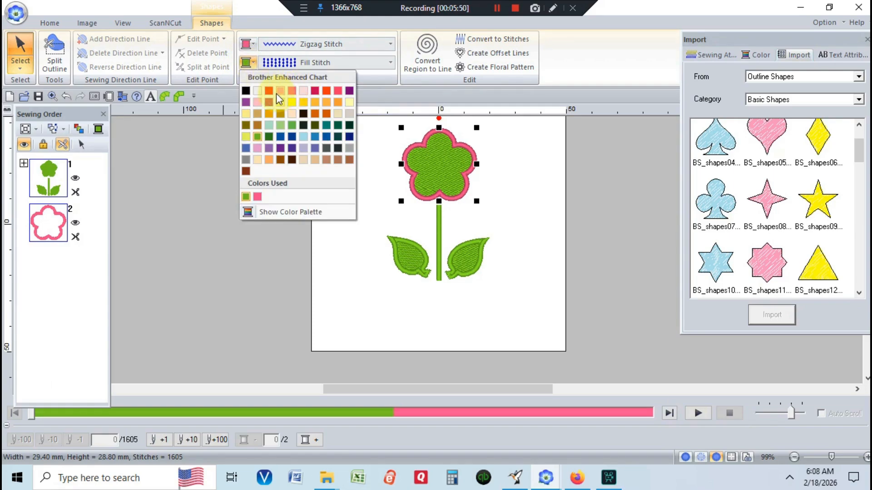
left_click(276, 94)
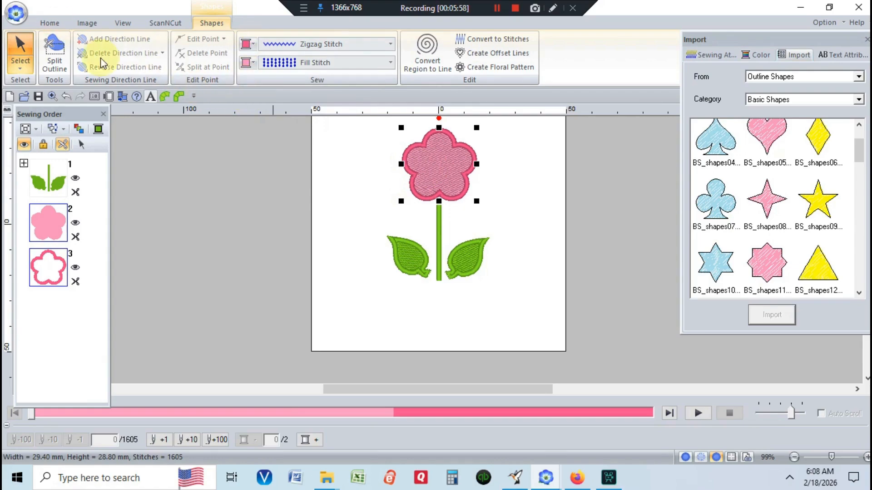
Draw a circle about 11.3 mm in diameter over the middle of the flower
left_click(61, 25)
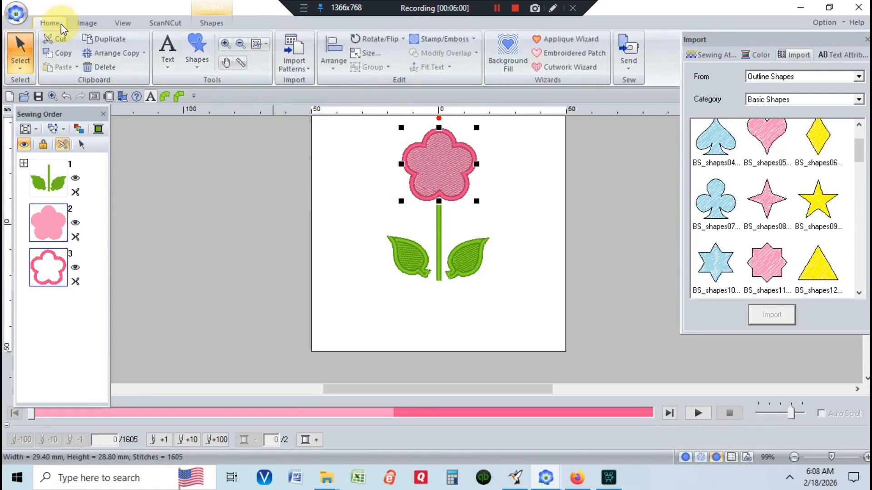
left_click(192, 54)
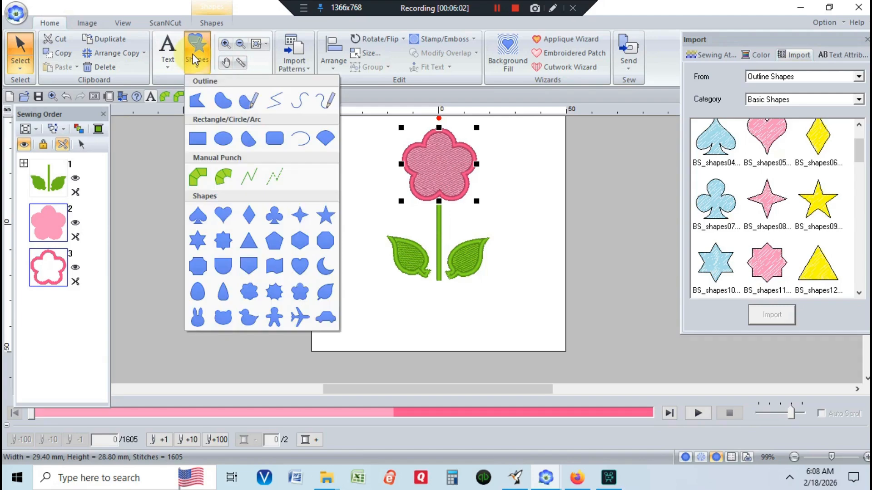
left_click(223, 138)
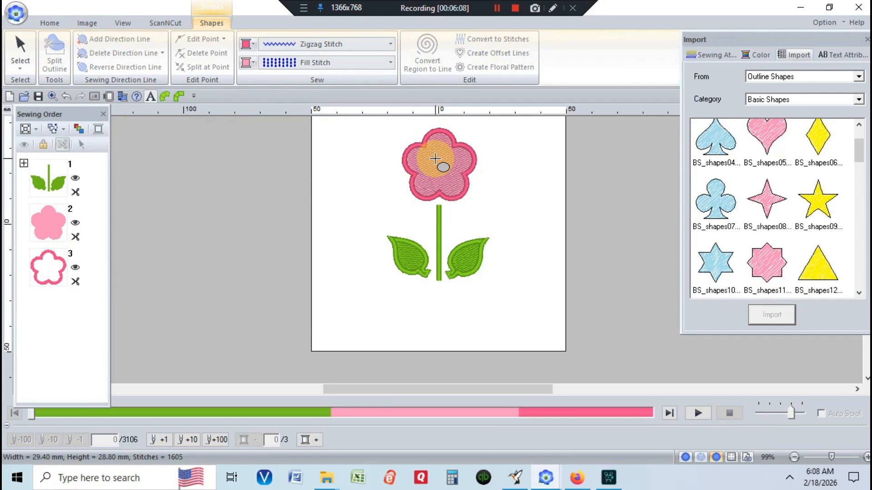
left_click_drag(435, 158, 455, 182)
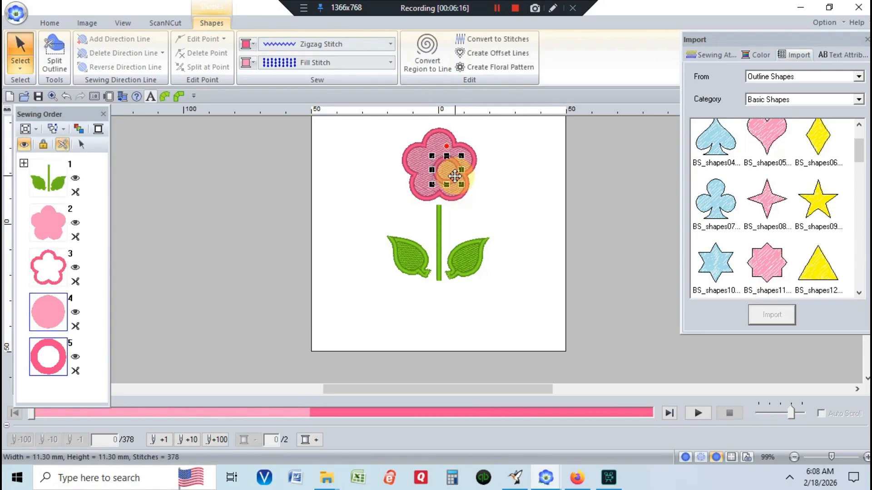
Move and nudge the small circle until it sits in the centre of the petals
left_click_drag(455, 177, 443, 169)
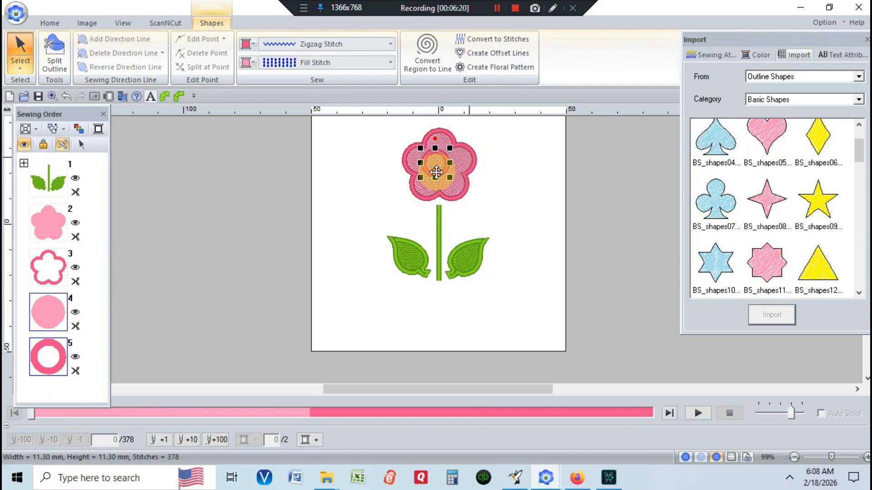
key("Right")
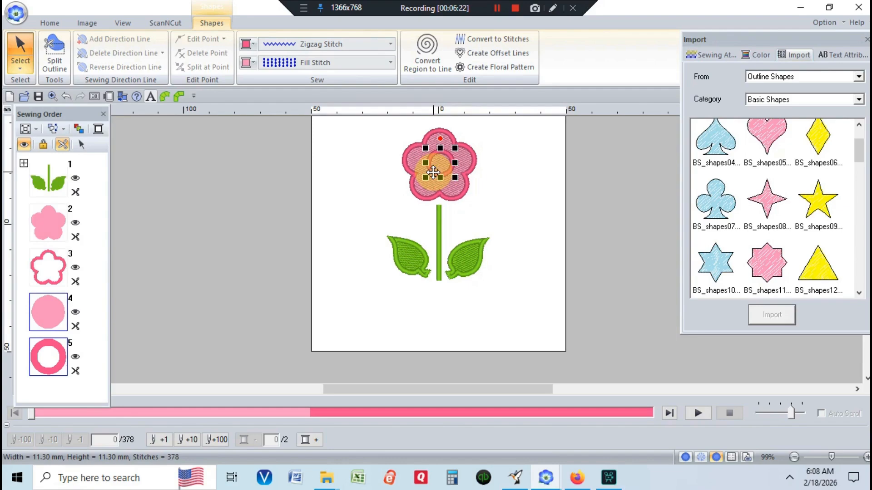
left_click_drag(432, 171, 434, 172)
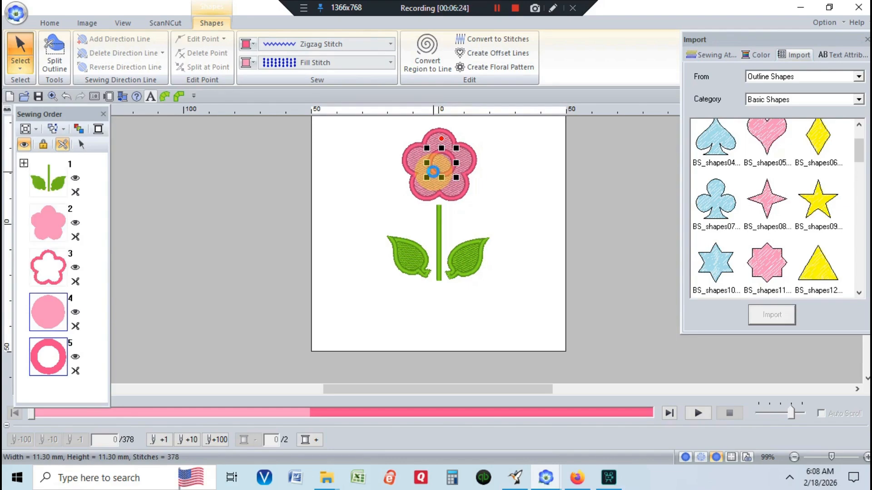
key("Down")
key("Left")
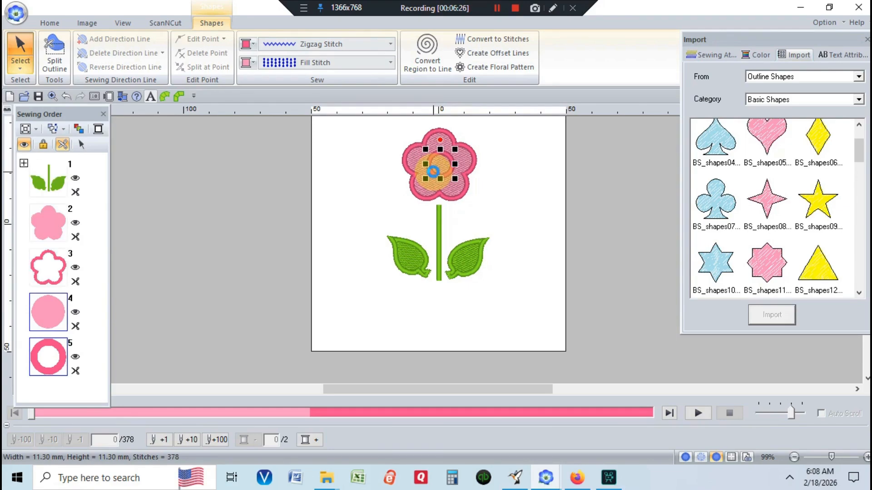
key("Down")
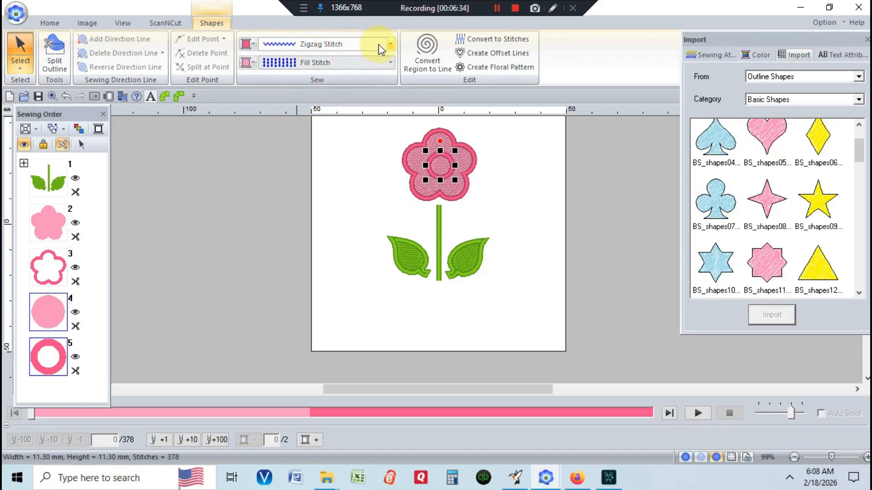
Set the centre circle's outline to Running Stitch, colour its outline and fill yellow, and deselect it
left_click(390, 44)
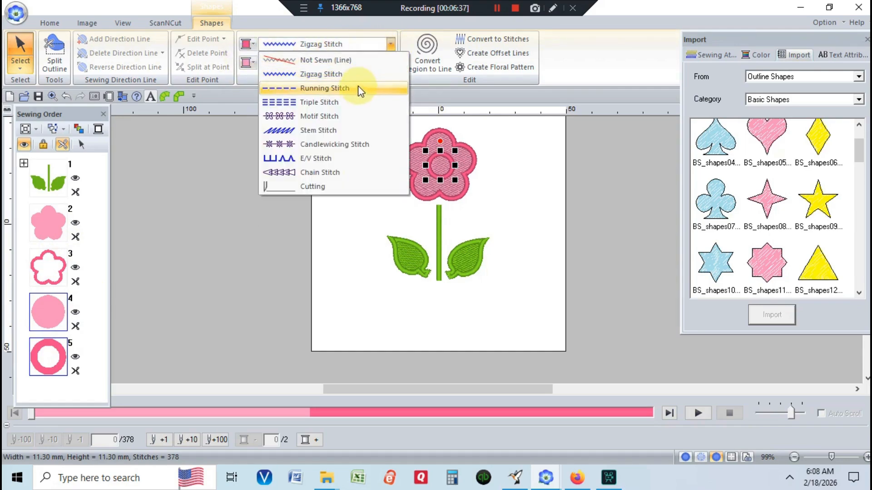
left_click(359, 89)
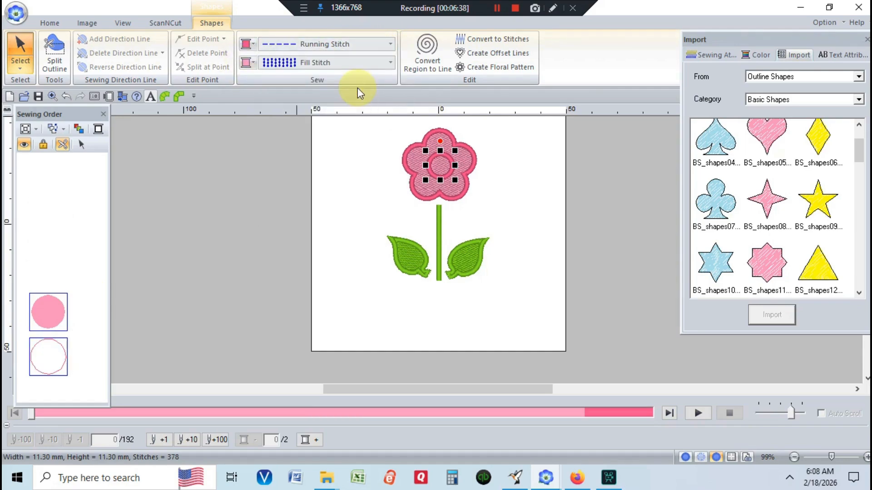
left_click(246, 46)
left_click(290, 84)
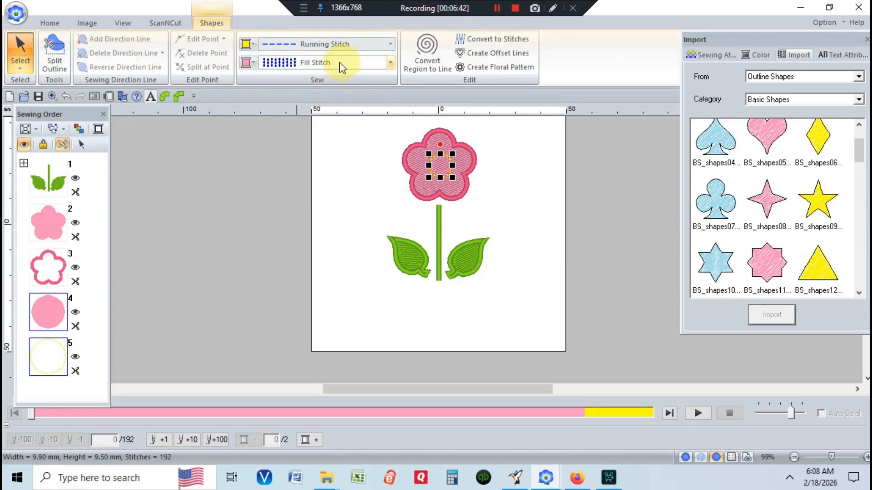
left_click(249, 63)
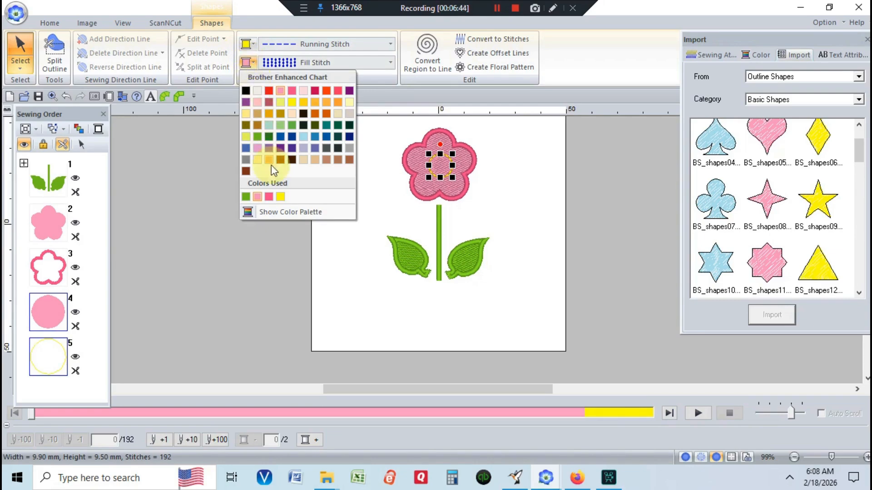
left_click(280, 201)
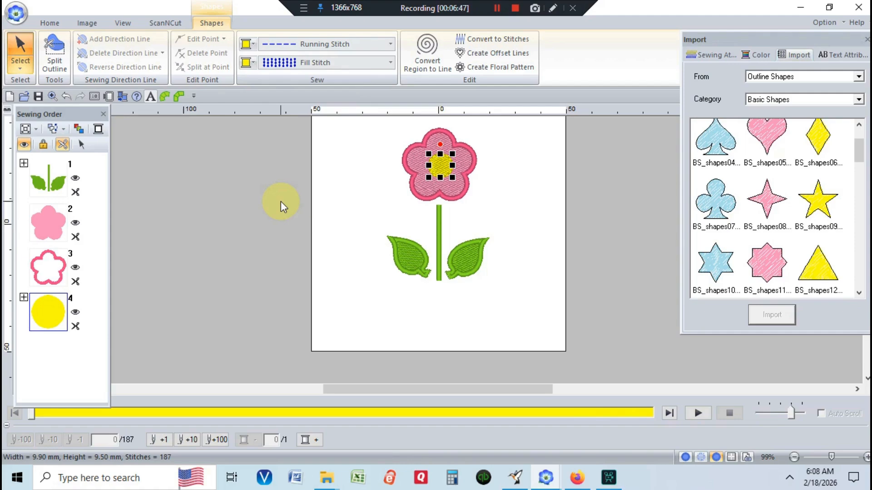
left_click(344, 222)
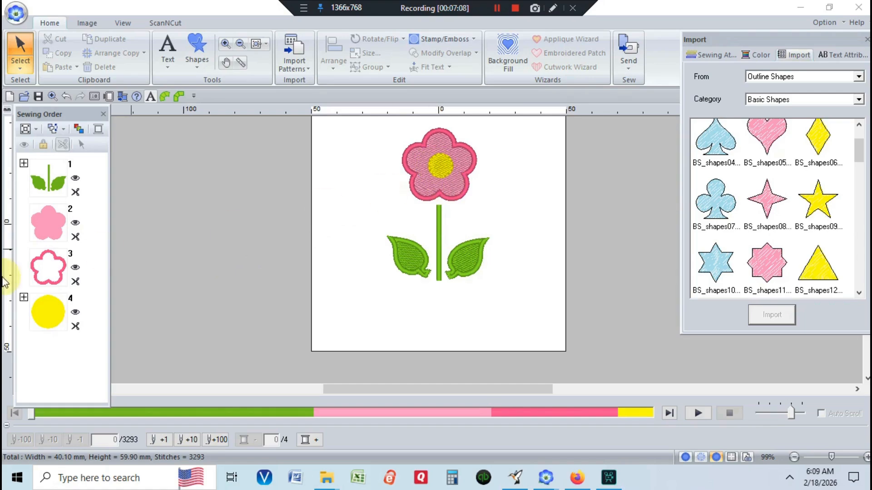
Move the yellow circle's fill in the sewing order so it sews right after the light pink petal fill
left_click(24, 297)
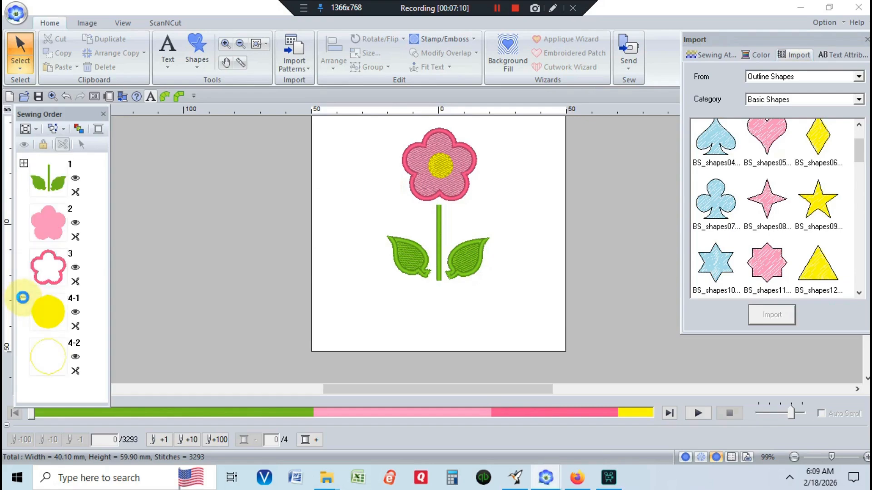
left_click(56, 229)
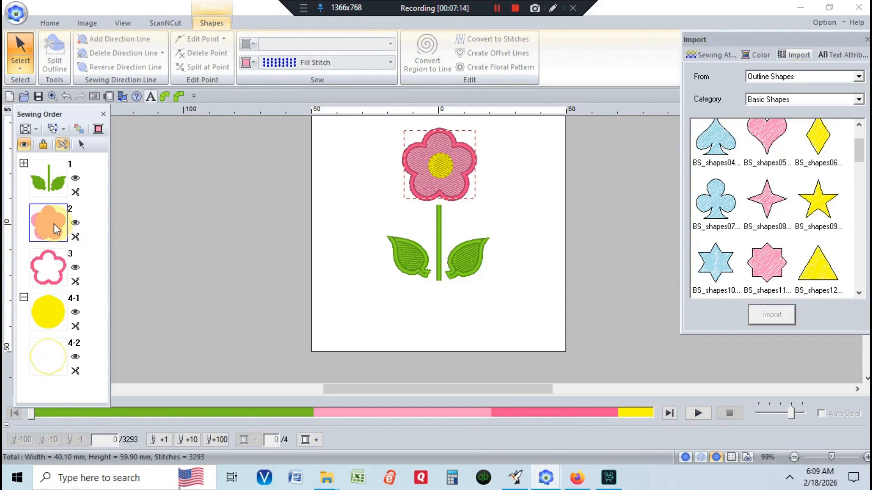
left_click(48, 307)
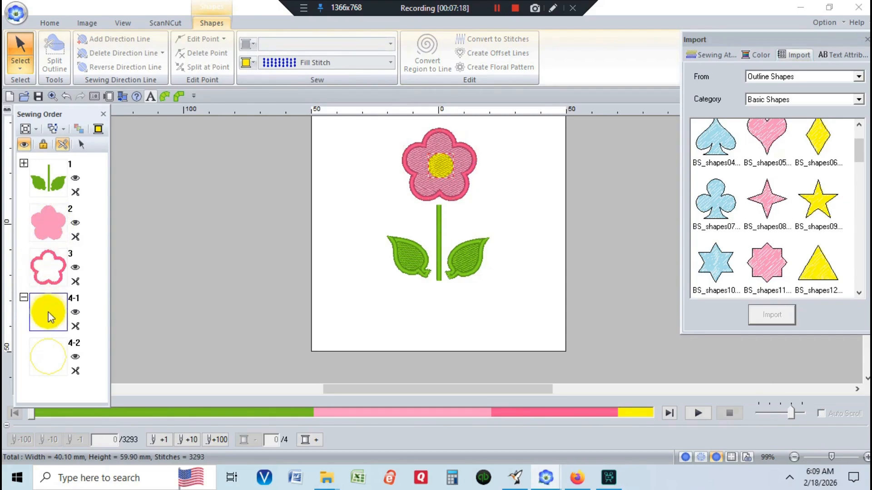
left_click_drag(48, 291, 51, 255)
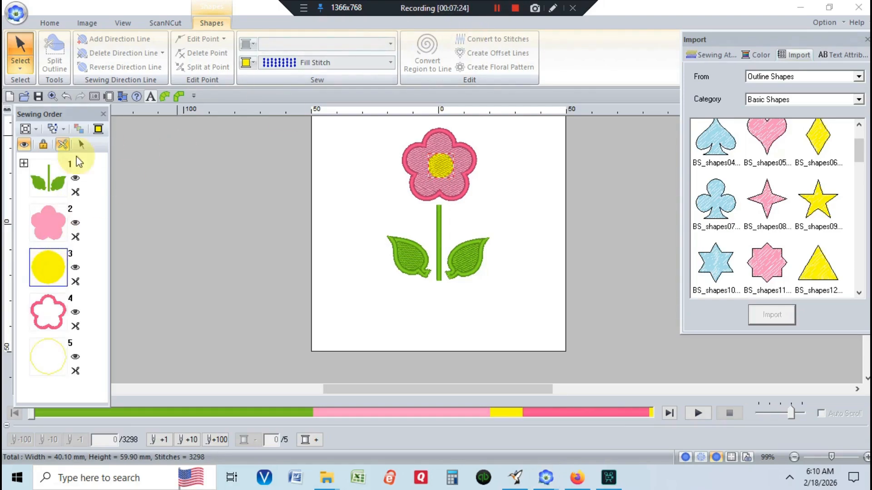
Set hole sewing for the pink petals and yellow centre circle so the petal fill has a hole beneath the circle, and deselect
left_click(34, 205)
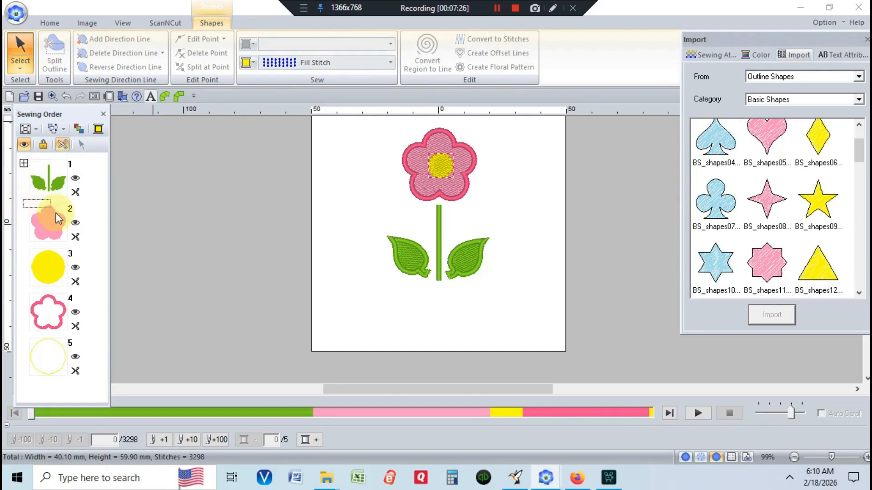
left_click_drag(58, 218, 83, 283)
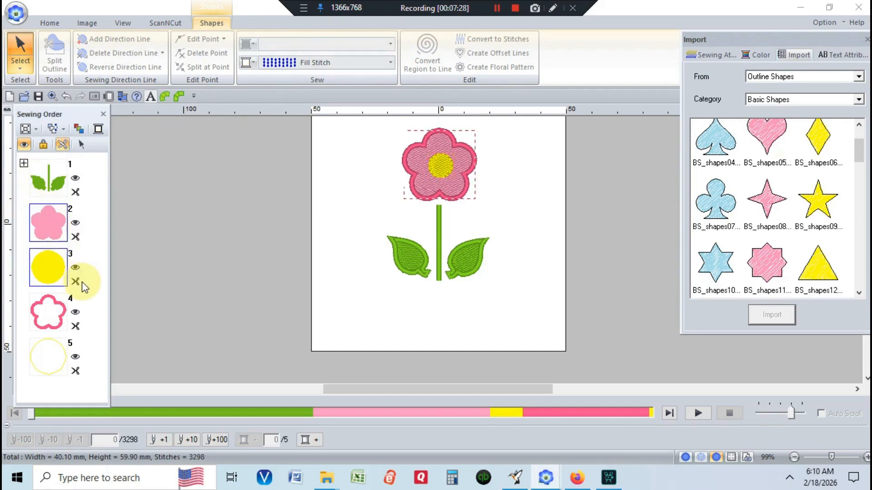
right_click(36, 268)
left_click(55, 268)
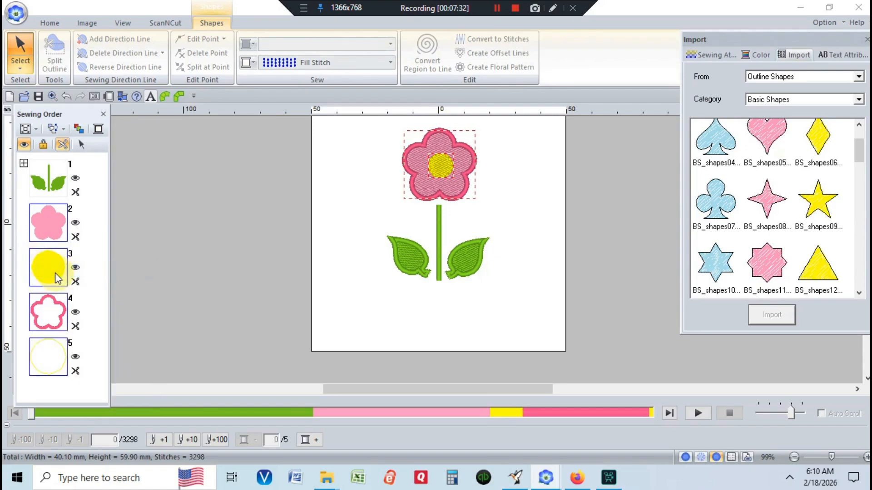
left_click(52, 23)
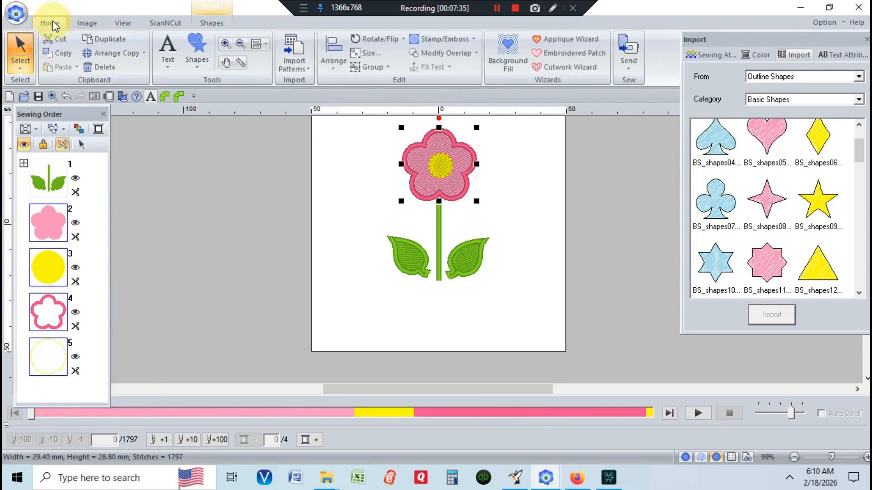
left_click(445, 56)
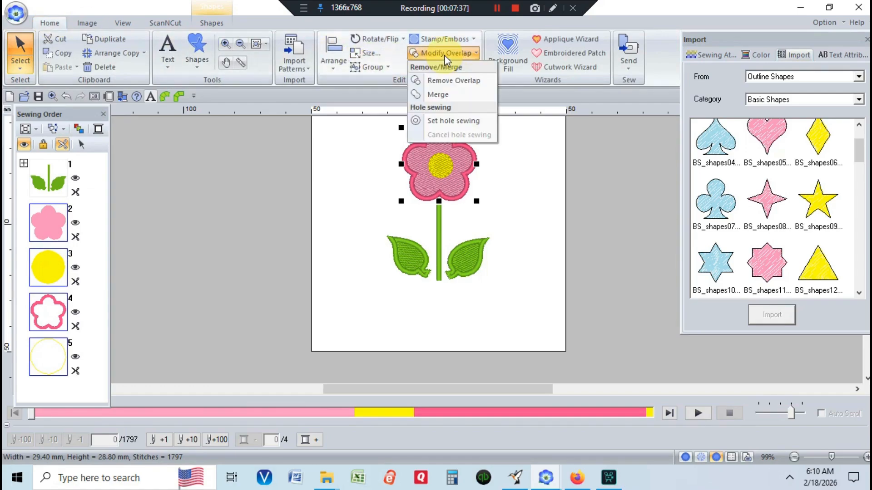
left_click(450, 122)
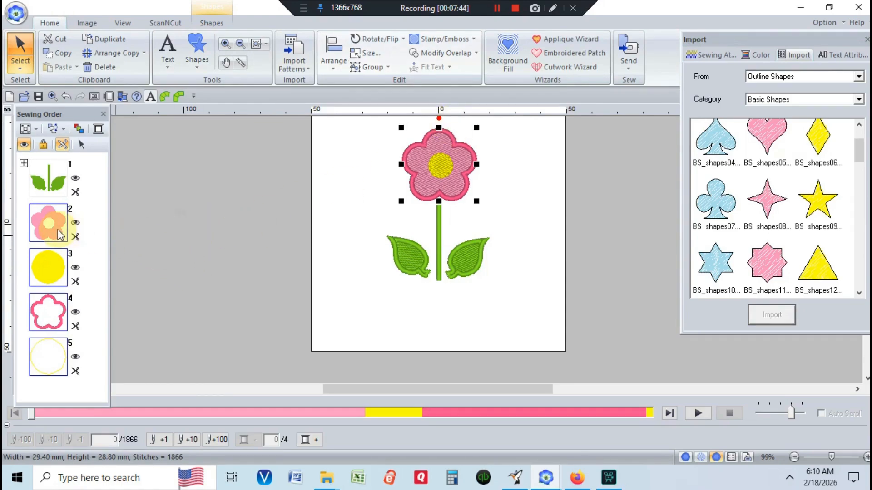
left_click(91, 261)
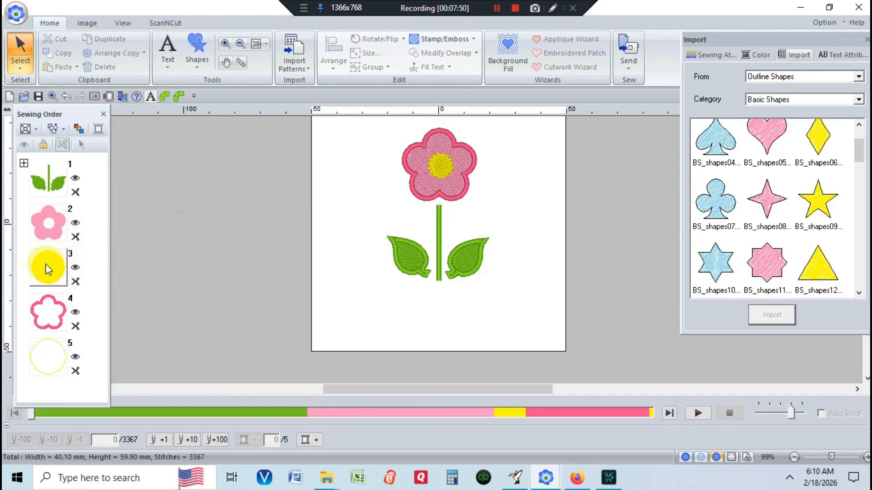
Move the yellow fill after the dark pink outline in the sewing order and set the centre circle's outline to Zigzag Stitch
left_click_drag(45, 264, 45, 317)
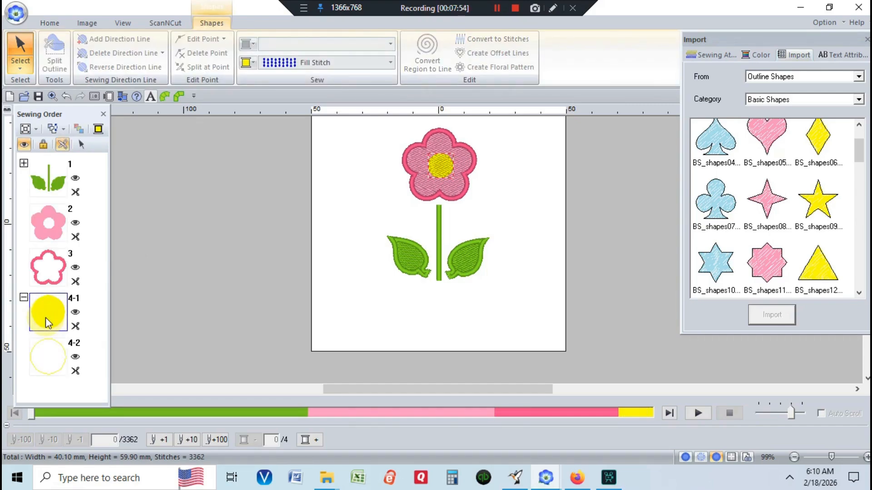
left_click(63, 364)
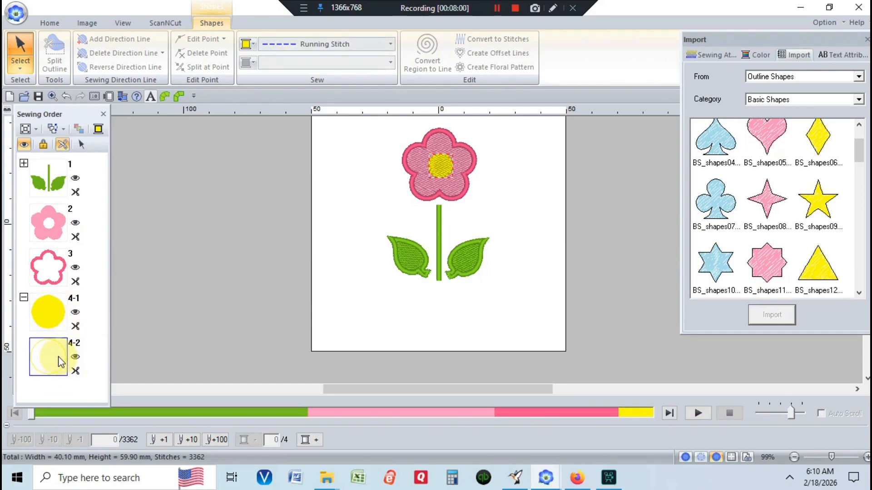
right_click(61, 362)
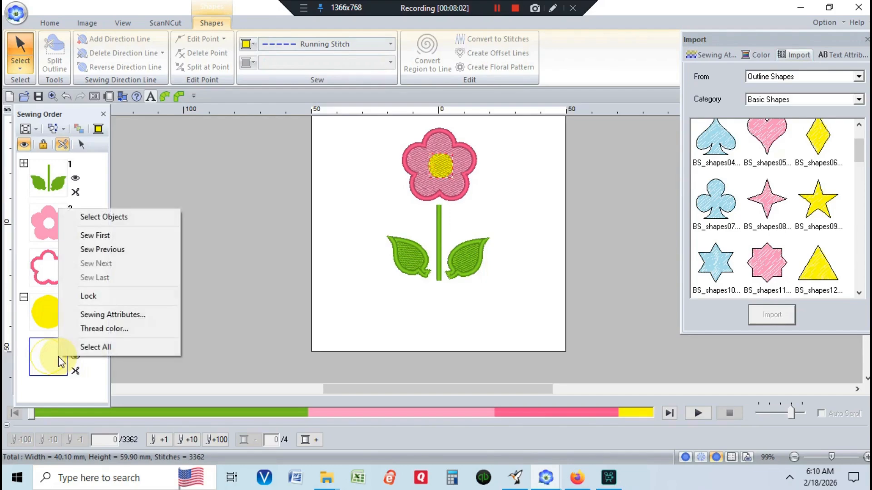
left_click(105, 217)
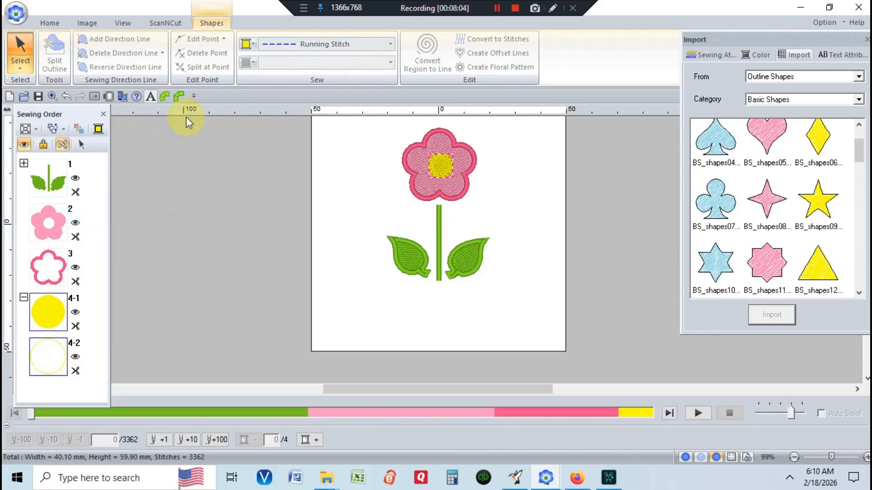
left_click(391, 44)
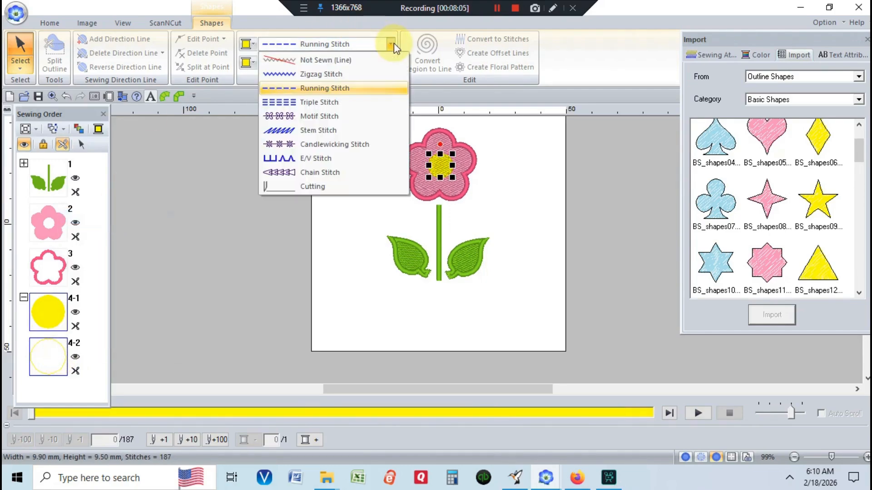
left_click(354, 74)
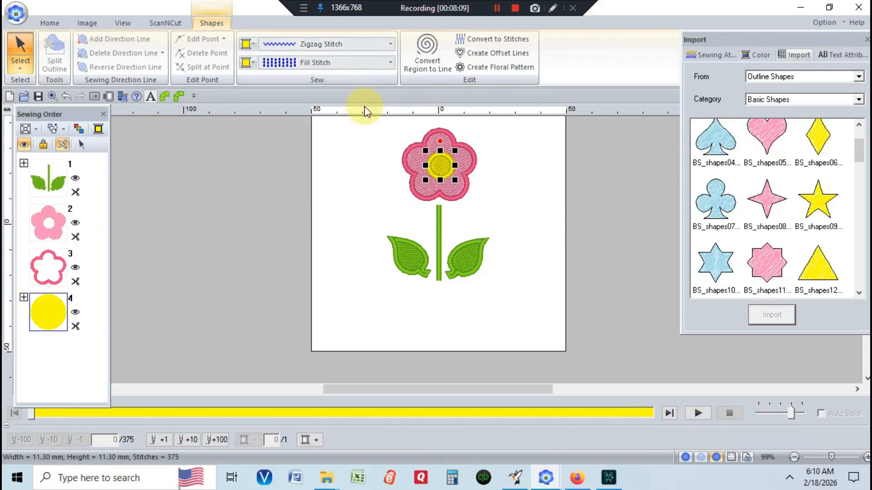
left_click(502, 301)
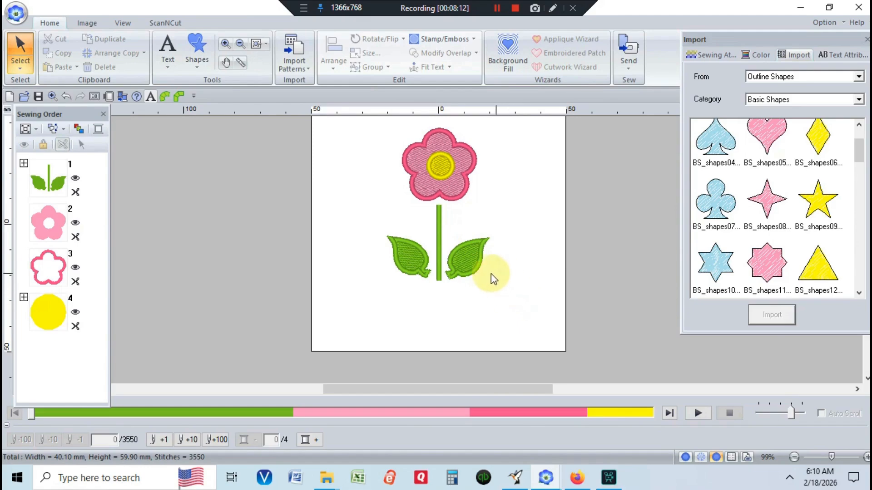
Draw a pentagon about 46.9 mm wide and 23.3 mm high below the stem
left_click(196, 45)
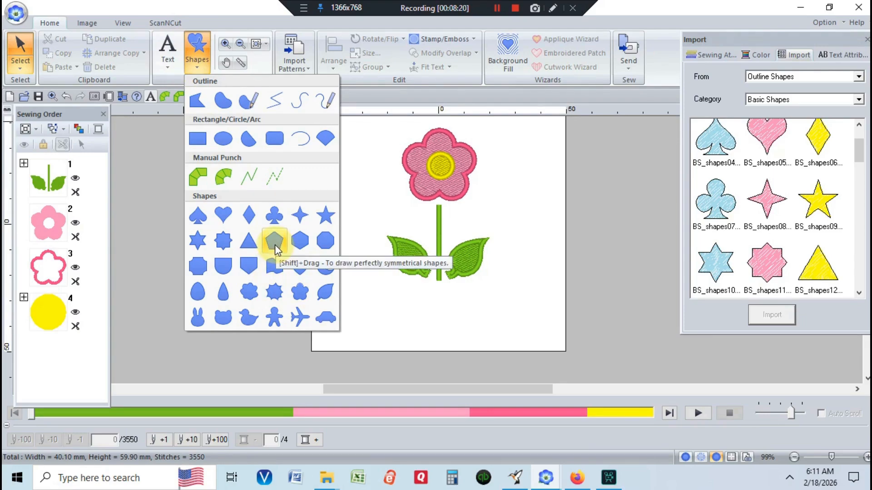
left_click(498, 9)
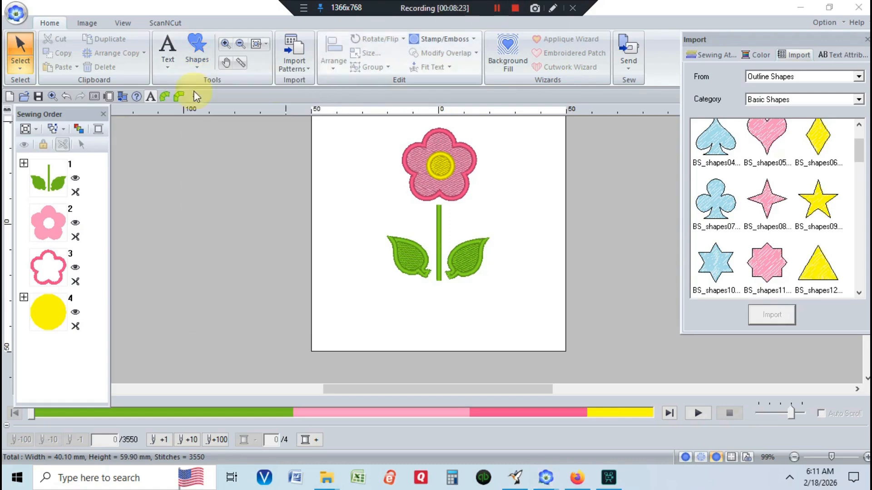
left_click(196, 50)
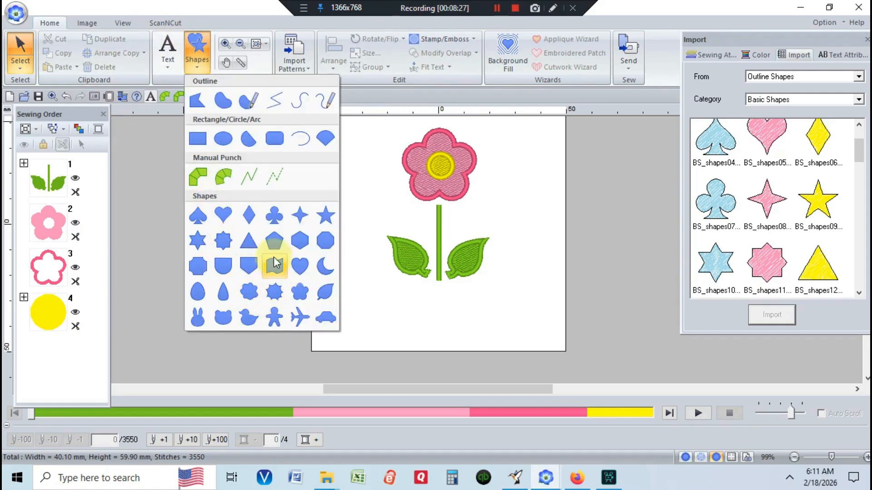
left_click(277, 240)
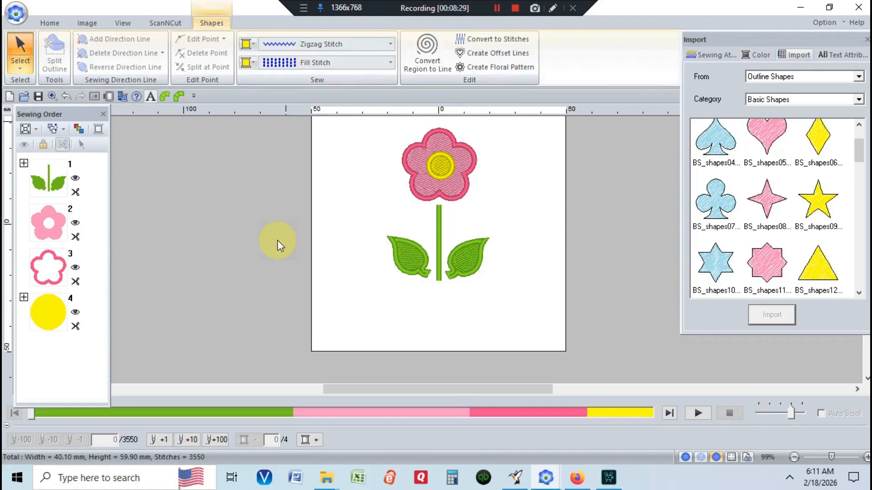
left_click_drag(393, 283, 505, 336)
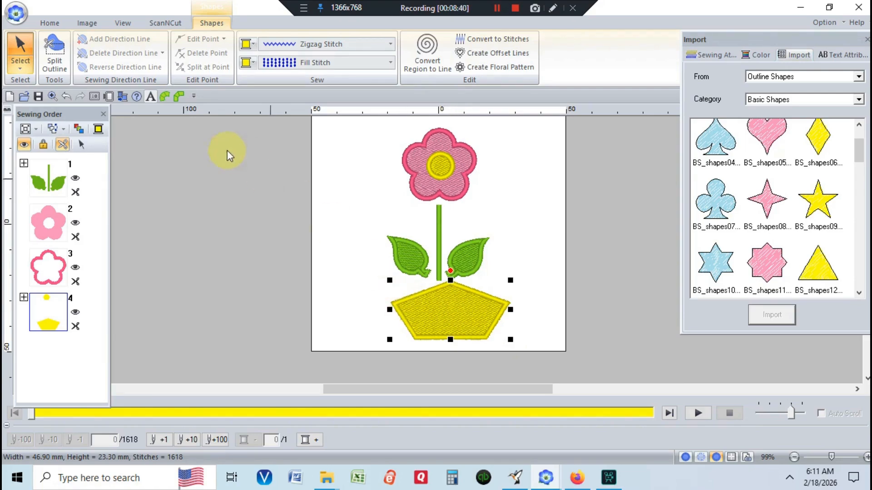
Delete the pentagon's top point to turn it into a flat-topped pot, and deselect it
left_click(21, 64)
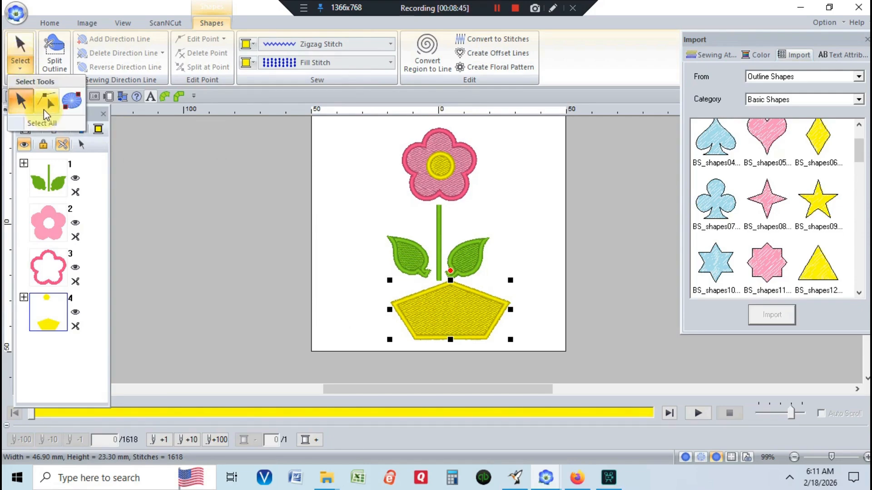
left_click(47, 96)
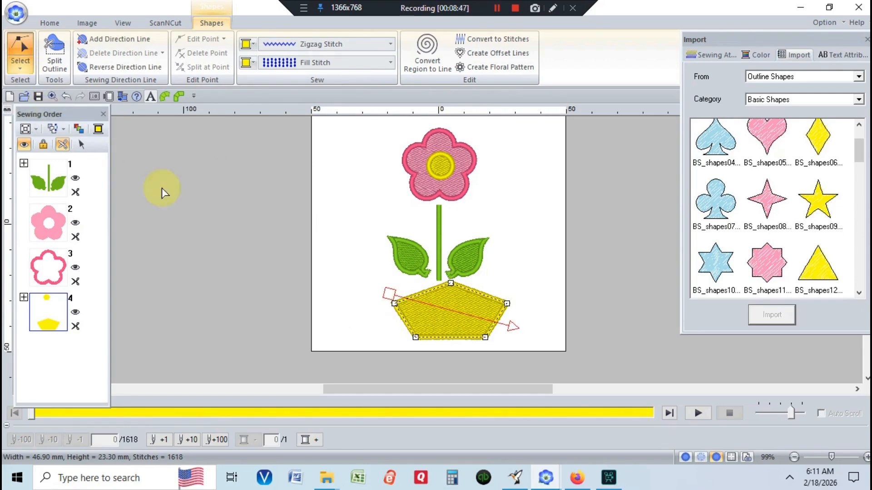
left_click(450, 283)
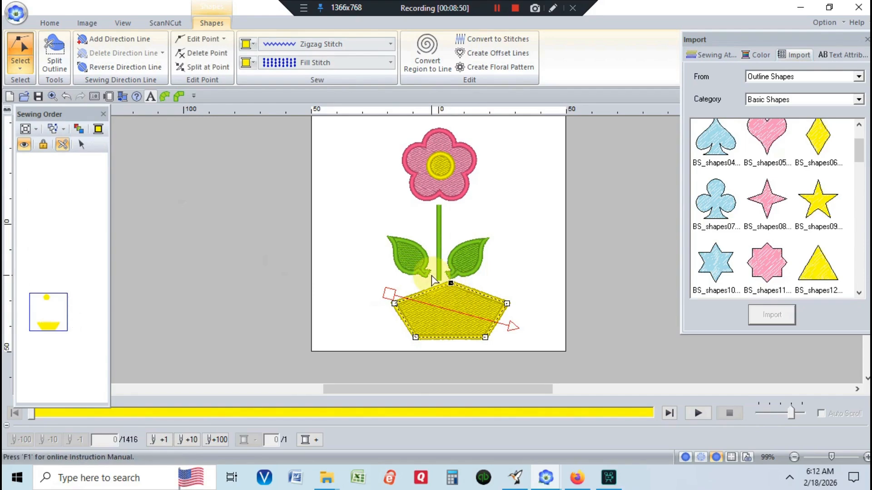
key("Delete")
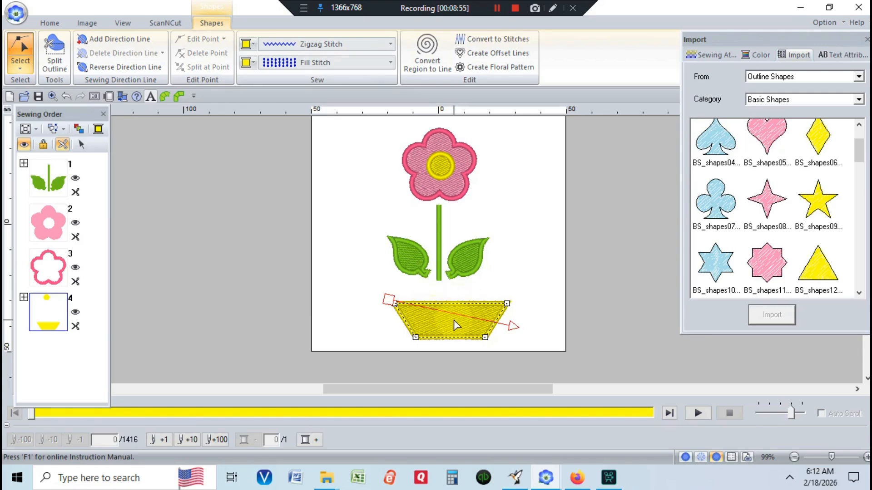
left_click(25, 369)
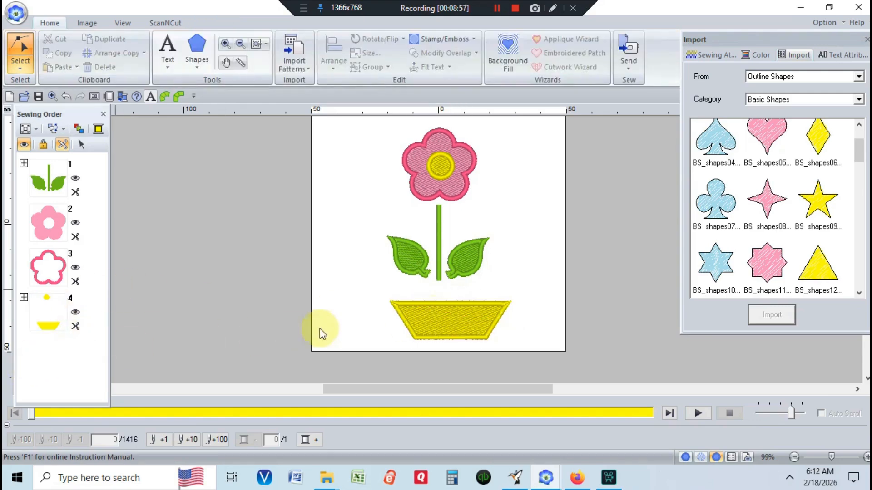
Select the pot's fill and outline together and move the pot up until it sits centred just beneath the stem
left_click(445, 325)
right_click(447, 320)
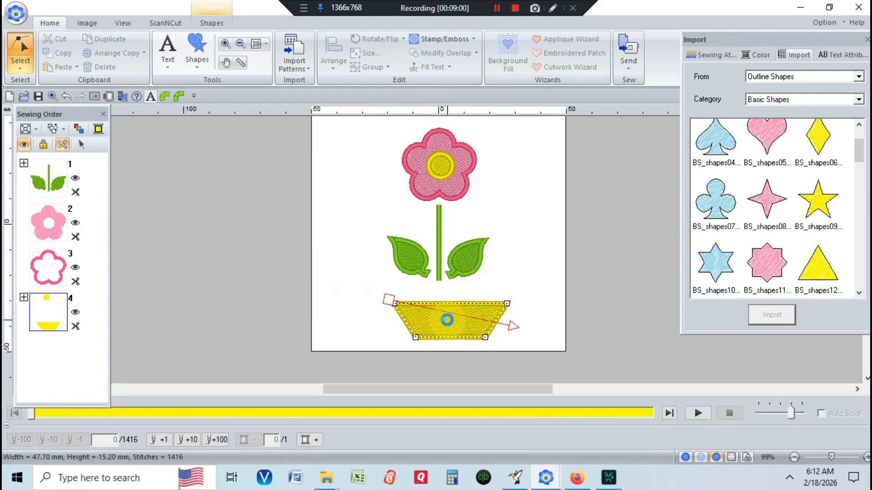
left_click(25, 298)
scroll(45, 306, "down", 3)
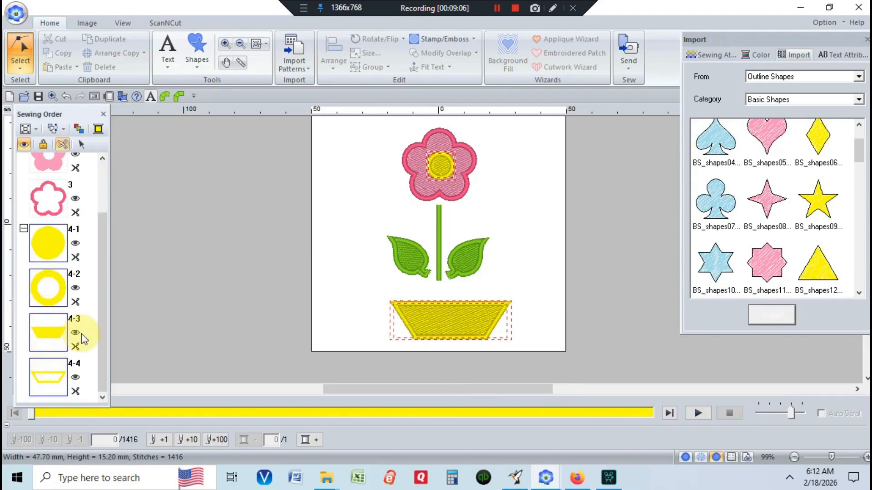
left_click(51, 346)
right_click(52, 345)
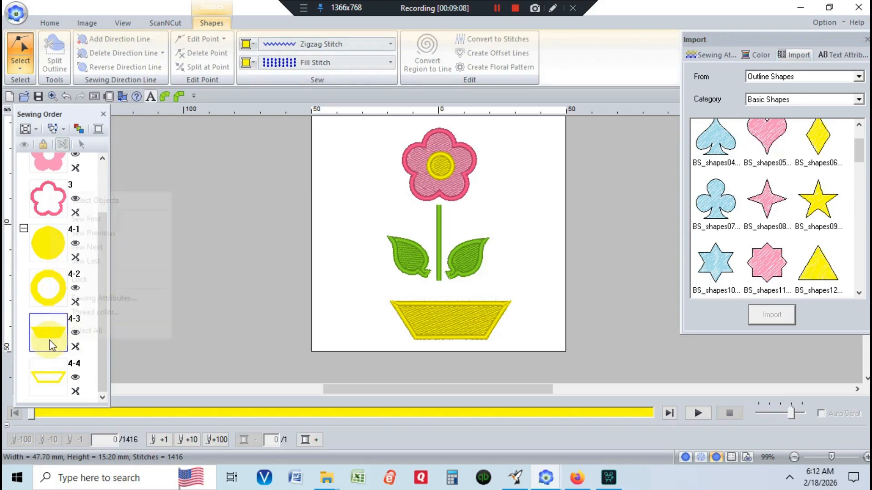
left_click(92, 202)
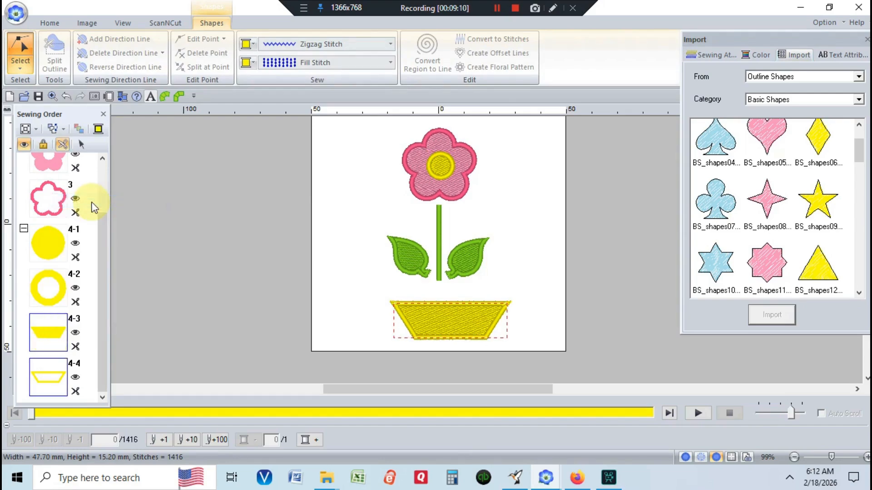
left_click(435, 334)
left_click_drag(450, 329, 441, 314)
key("Left")
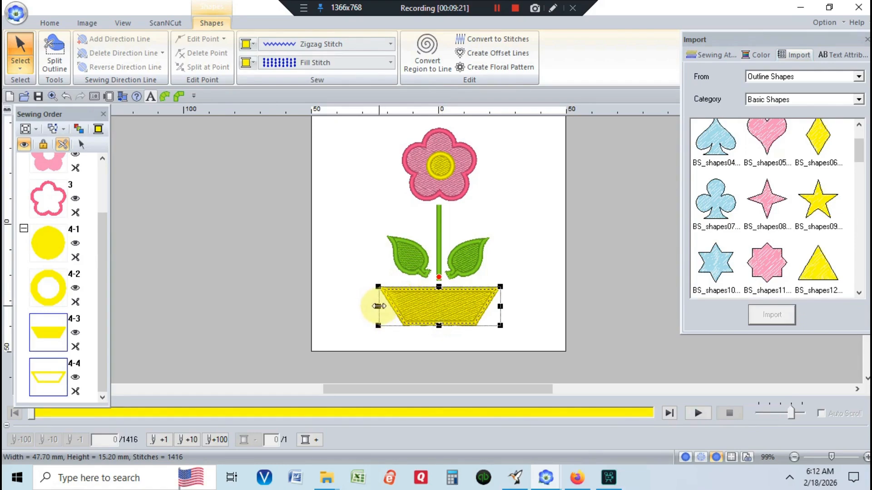
Resize the pot to about 37.8 mm wide and 21.5 mm high and nudge it into line with the stem
left_click_drag(379, 306, 398, 307)
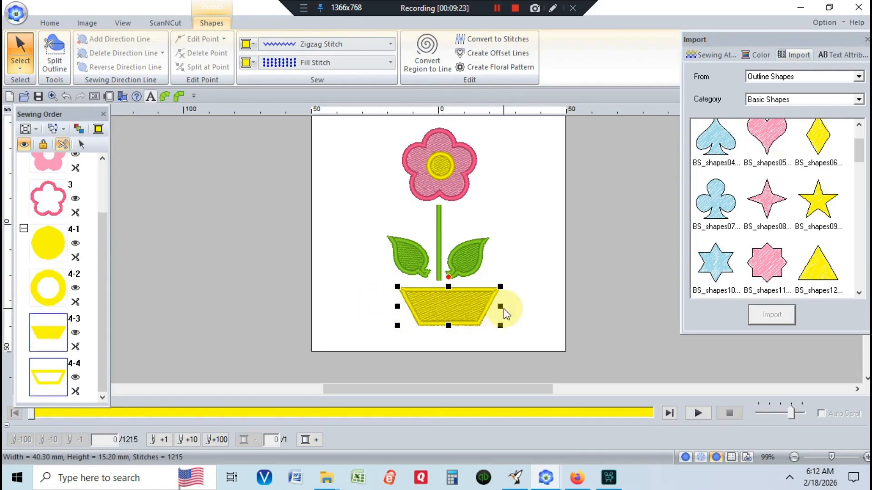
left_click_drag(501, 306, 495, 306)
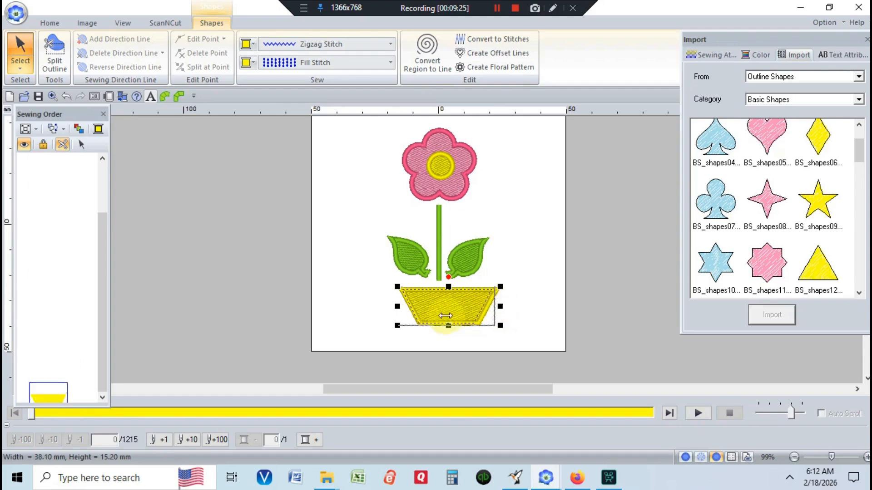
left_click_drag(449, 325, 443, 342)
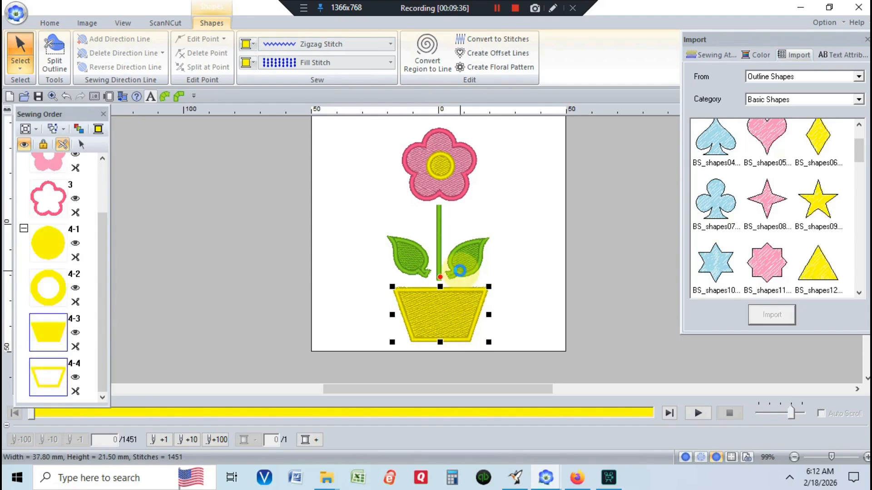
key("Up")
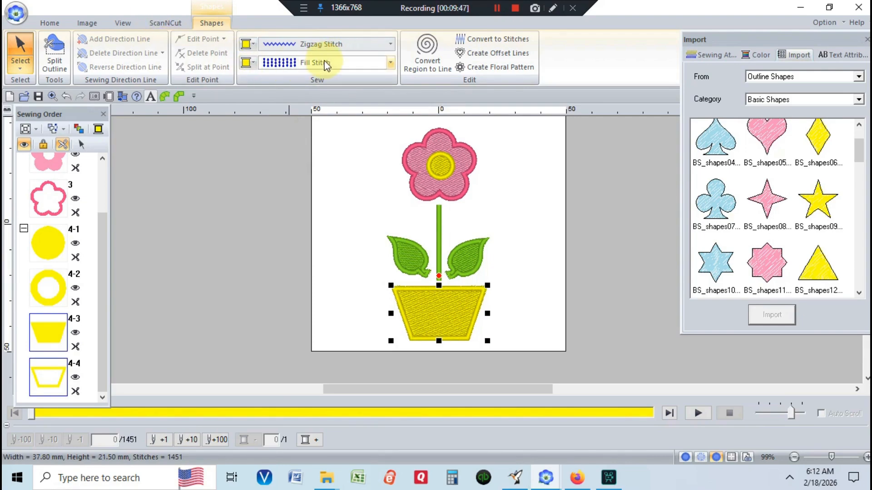
Set the pot's region sewing type to Prog. Fill Stitch
left_click(390, 68)
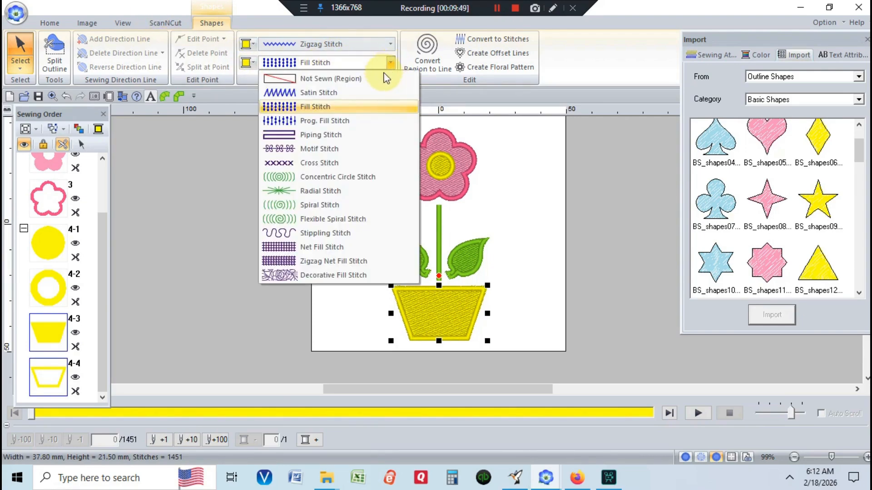
left_click(353, 116)
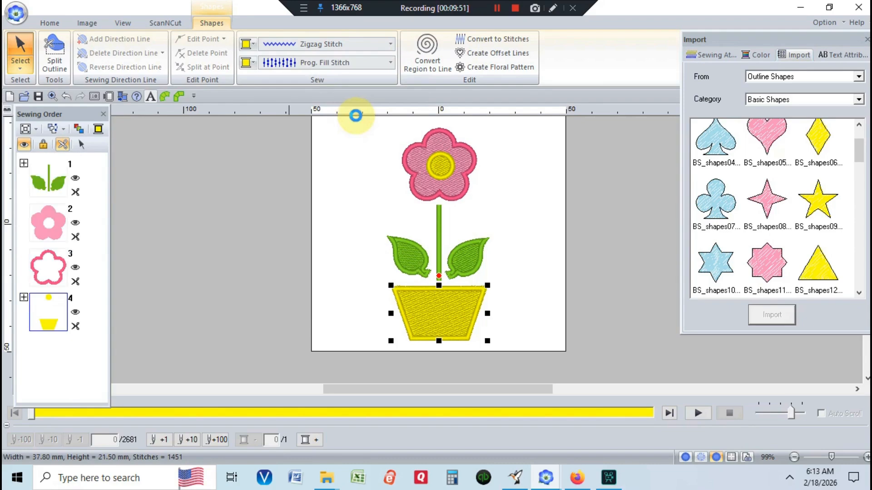
Browse the programmable fill patterns for the pot and choose net4
left_click(711, 56)
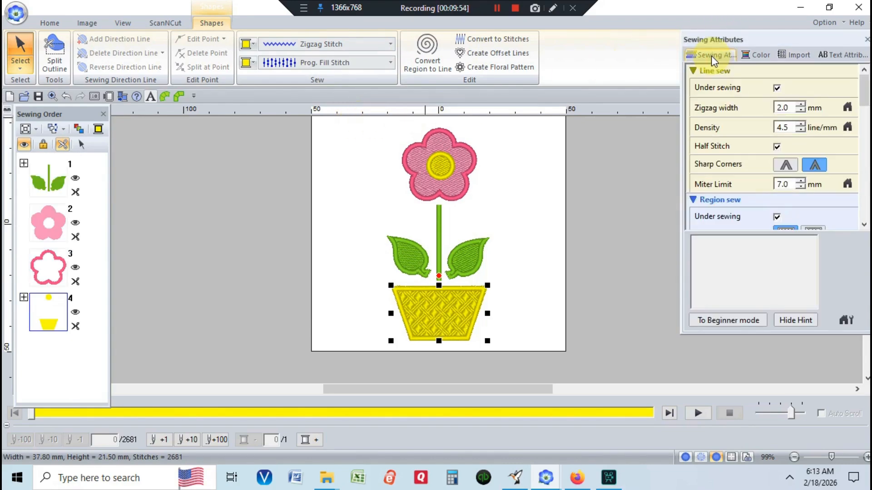
scroll(771, 166, "down", 6)
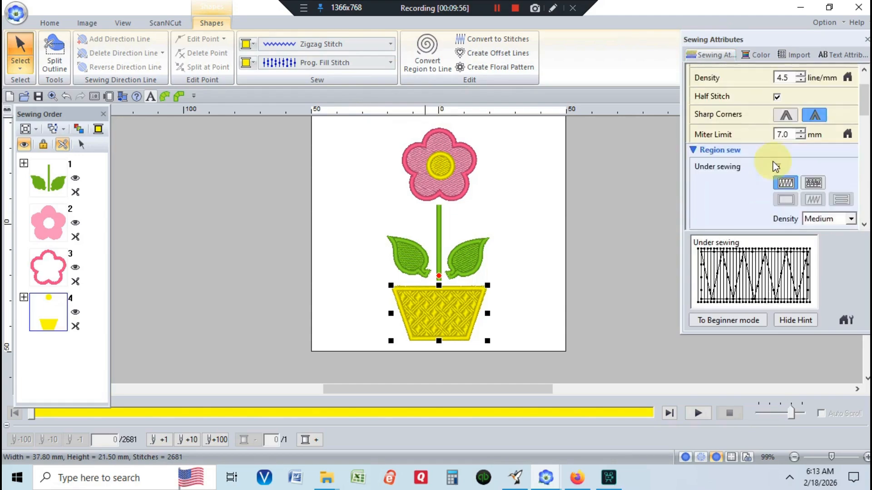
scroll(775, 168, "down", 3)
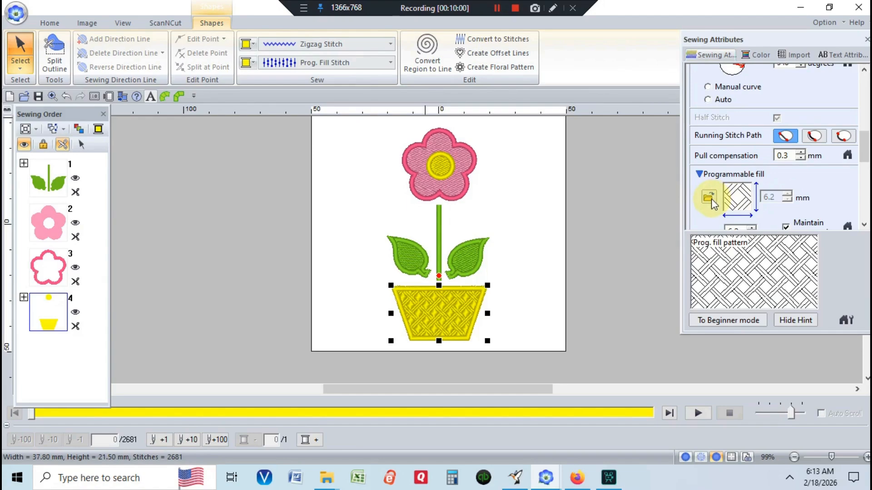
left_click(741, 200)
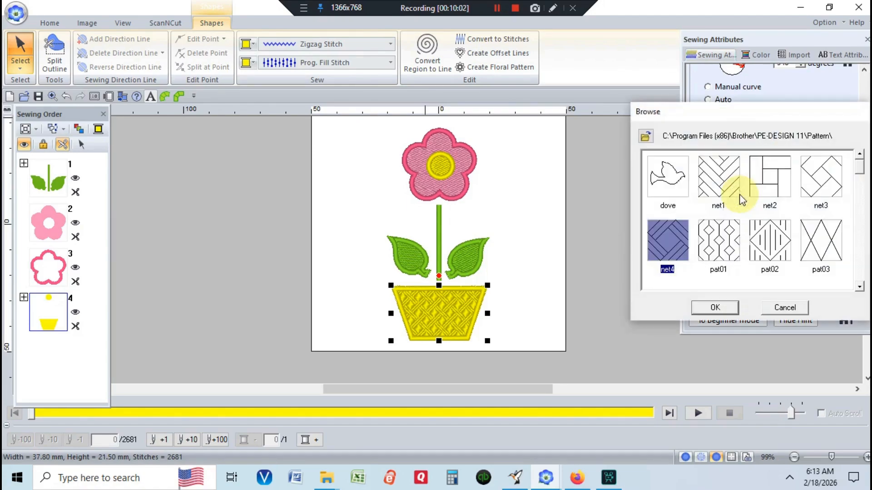
left_click(819, 178)
left_click(815, 232)
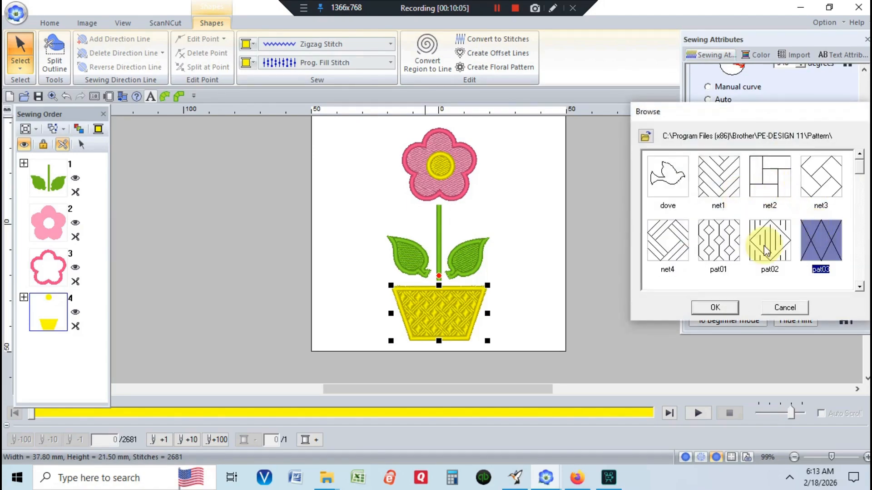
left_click(772, 239)
left_click(719, 241)
left_click(676, 252)
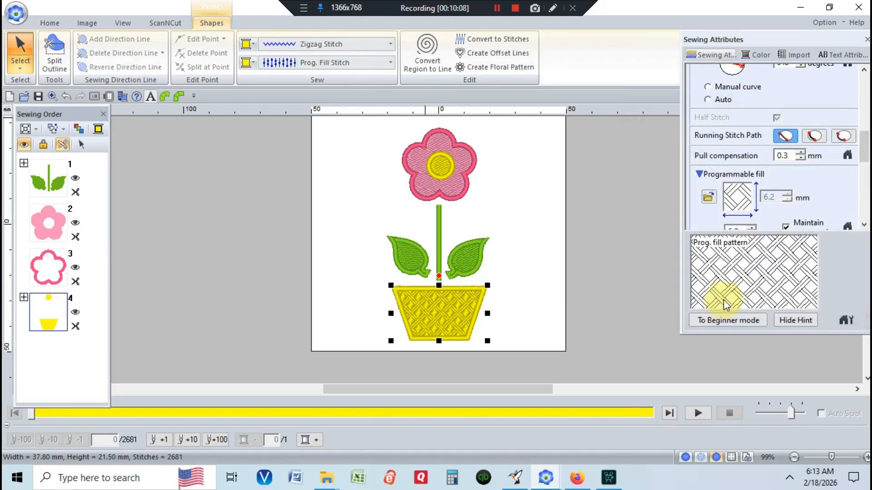
Set the pot's programmable fill pattern size to 6.7 mm, maintaining the aspect ratio, and deselect the pot
scroll(864, 150, "down", 2)
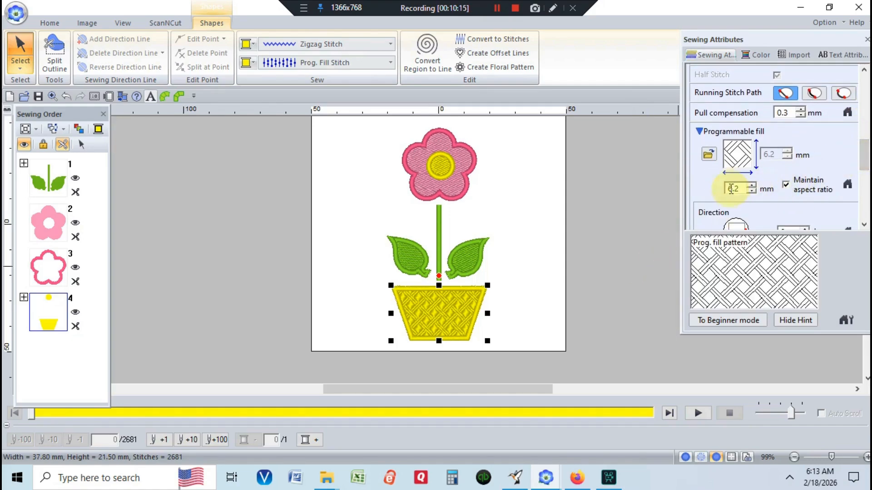
left_click(751, 190)
left_click(752, 191)
left_click(752, 190)
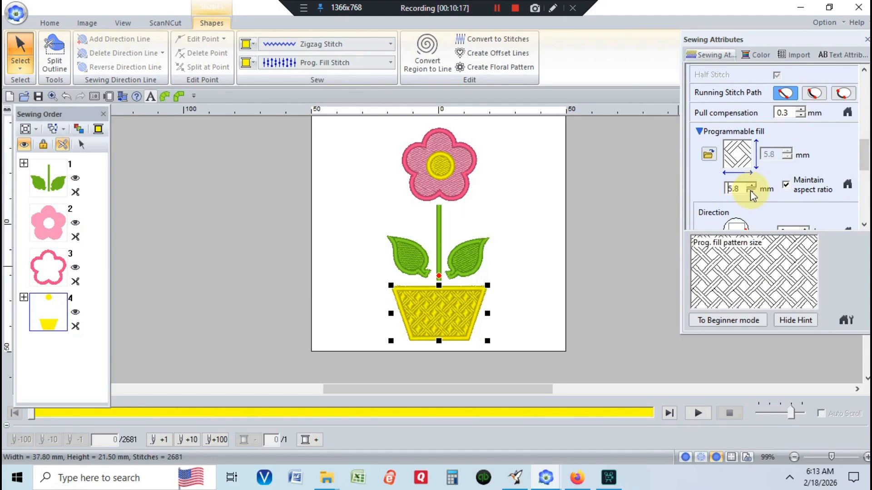
left_click(751, 190)
left_click(751, 191)
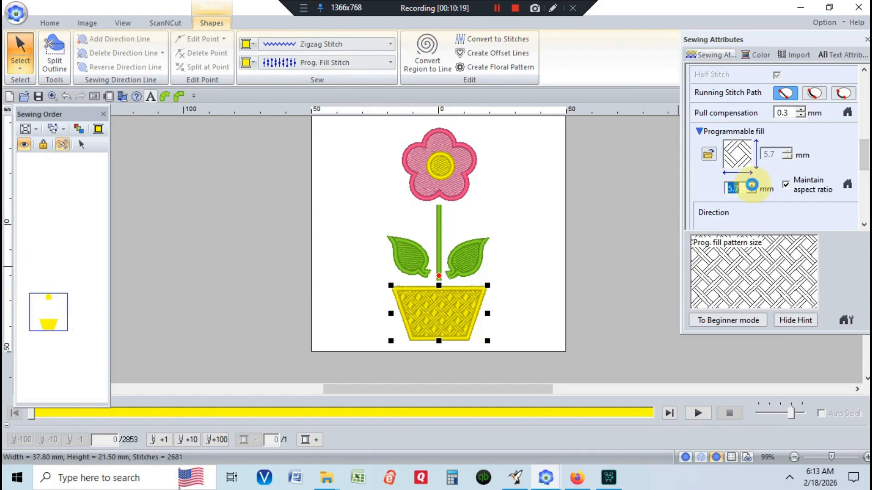
left_click(752, 185)
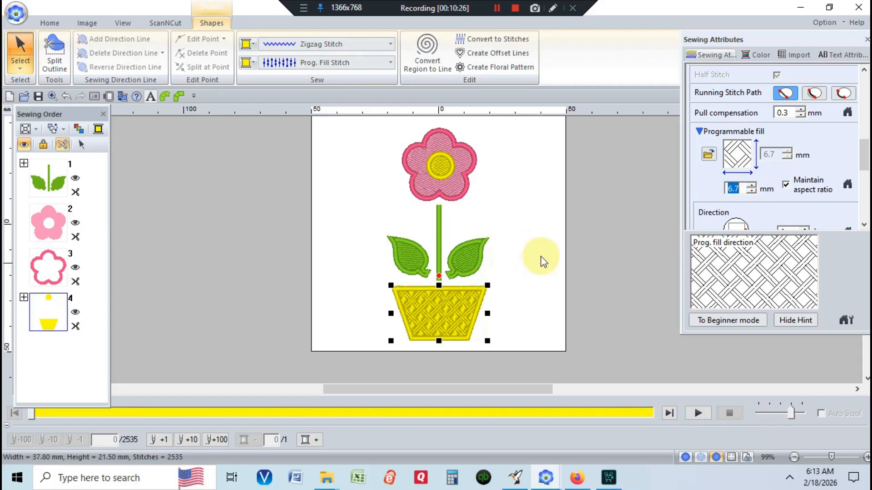
left_click(538, 242)
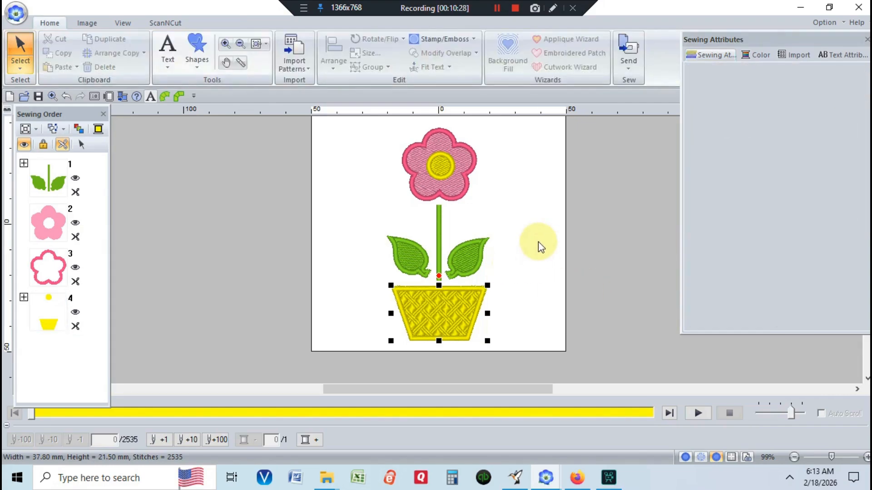
Shorten the stem from its upper end to about 24.1 mm high and deselect it
left_click(437, 223)
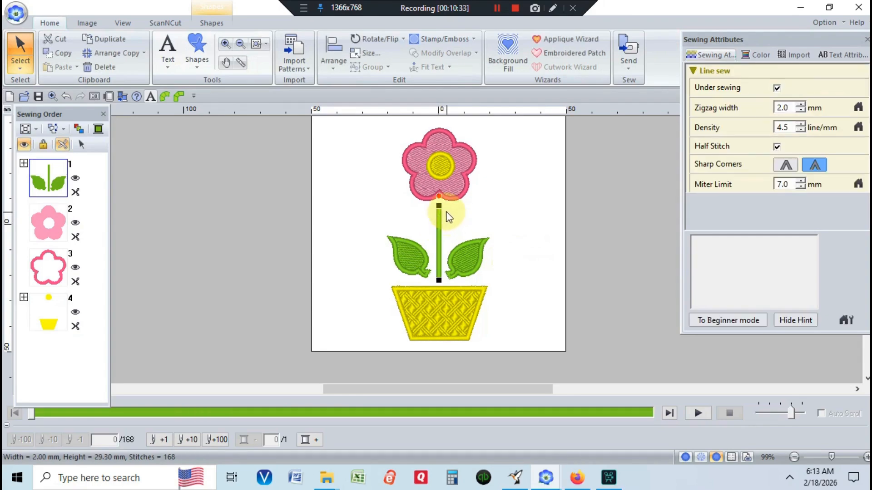
left_click_drag(438, 205, 439, 219)
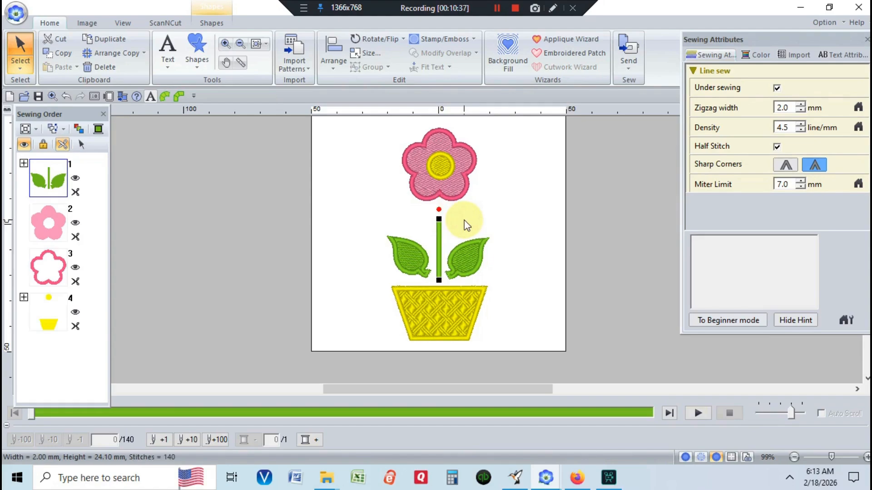
left_click(392, 128)
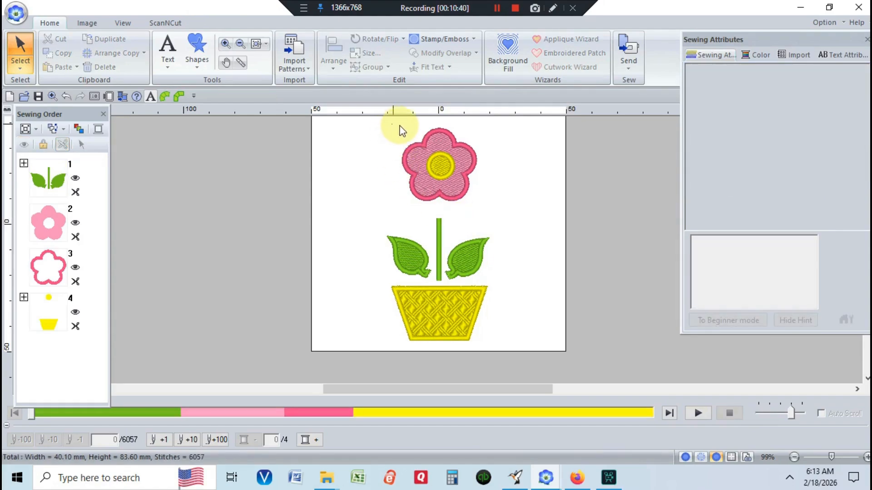
Select all parts of the flower head, move them down to sit on the shortened stem and nudge them into line
left_click_drag(437, 130, 501, 216)
left_click(449, 164)
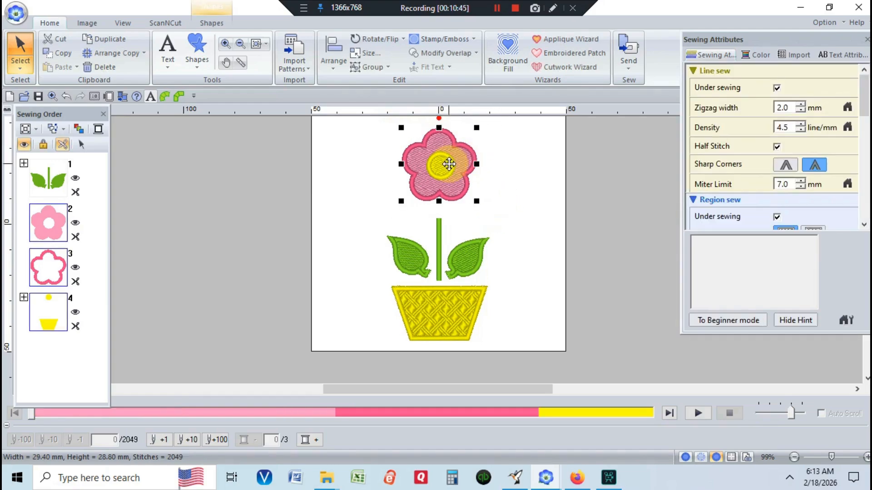
left_click_drag(450, 164, 453, 178)
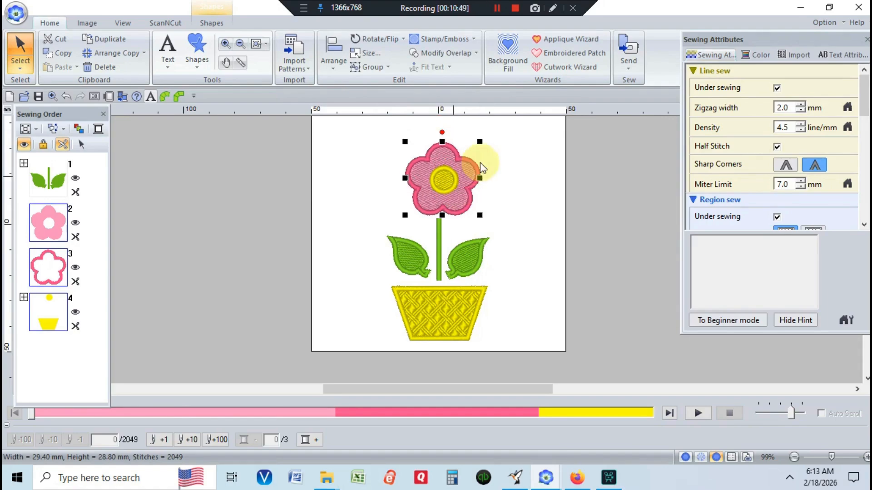
key("Left")
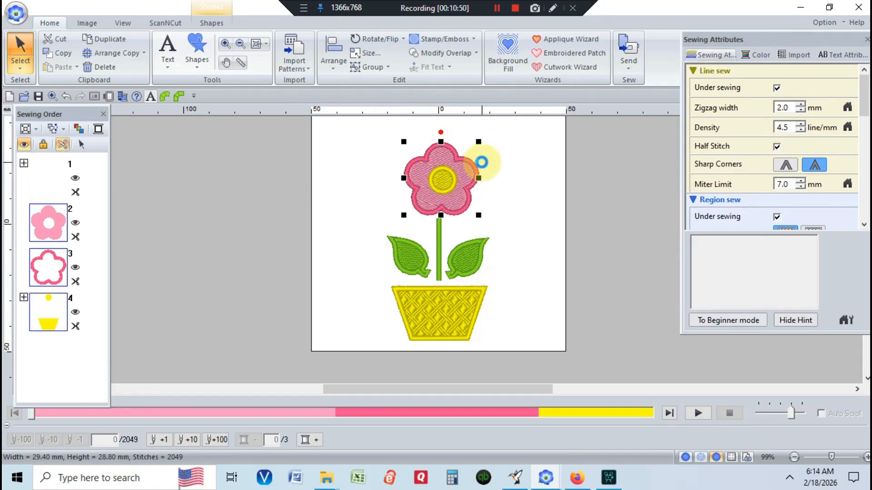
key("Left")
key("Left")
key("Left")
key("Left")
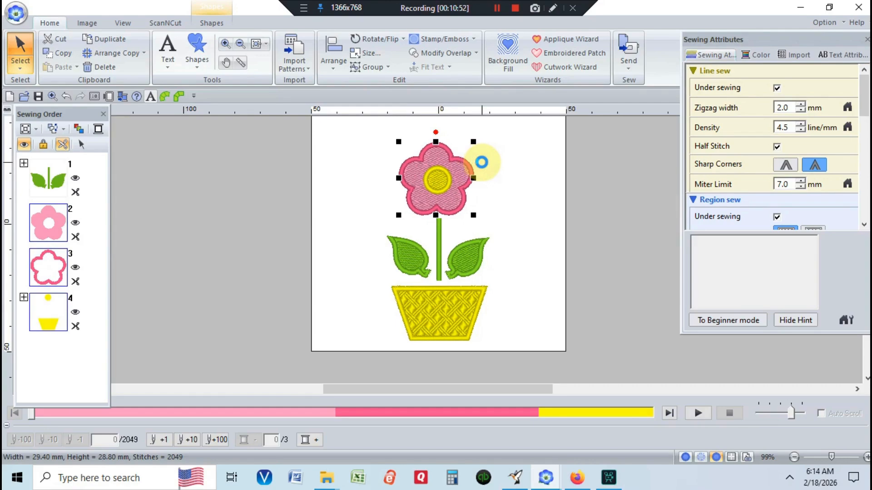
key("Up")
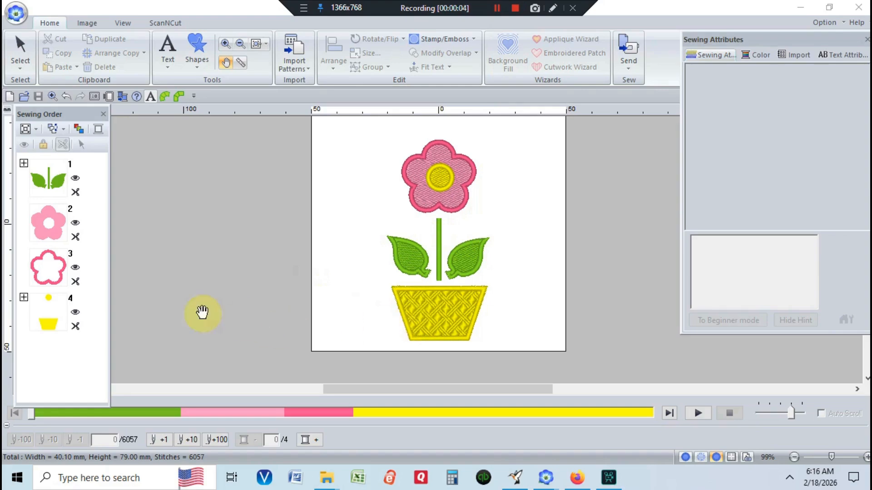
Select only the pot's fill in the sewing order and recolour it dark brown
left_click(24, 298)
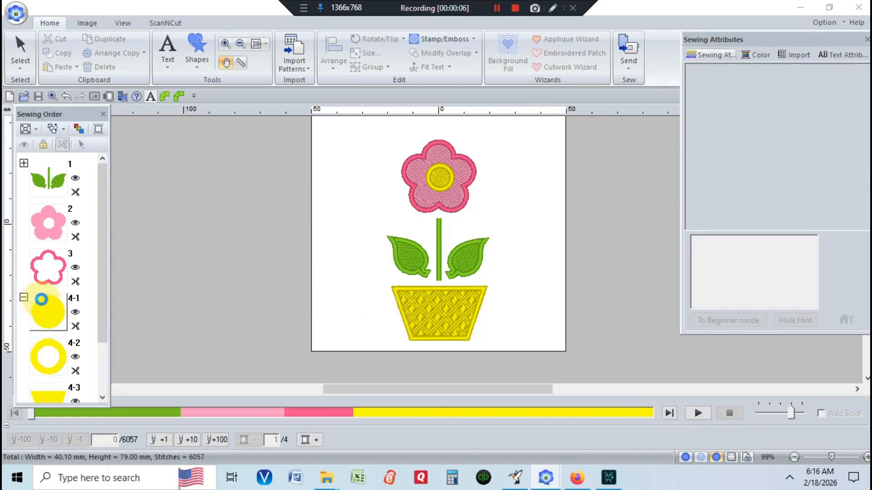
scroll(37, 305, "down", 3)
left_click(49, 340)
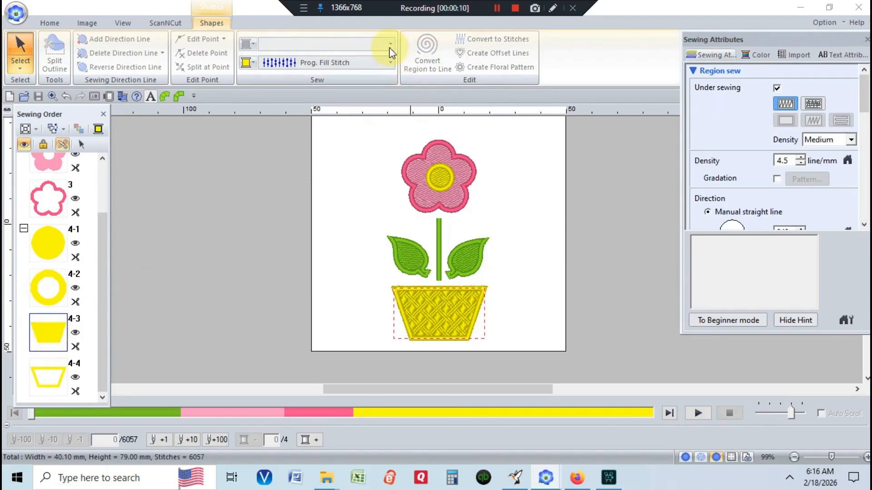
left_click(245, 62)
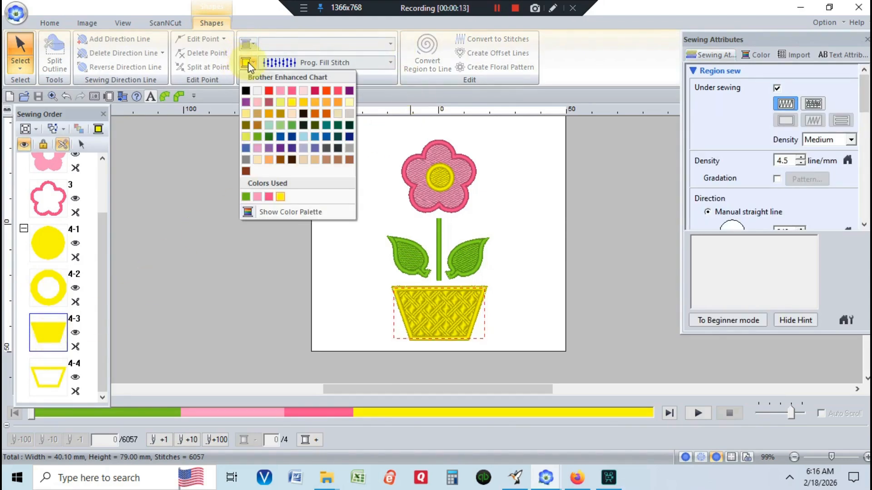
left_click(280, 163)
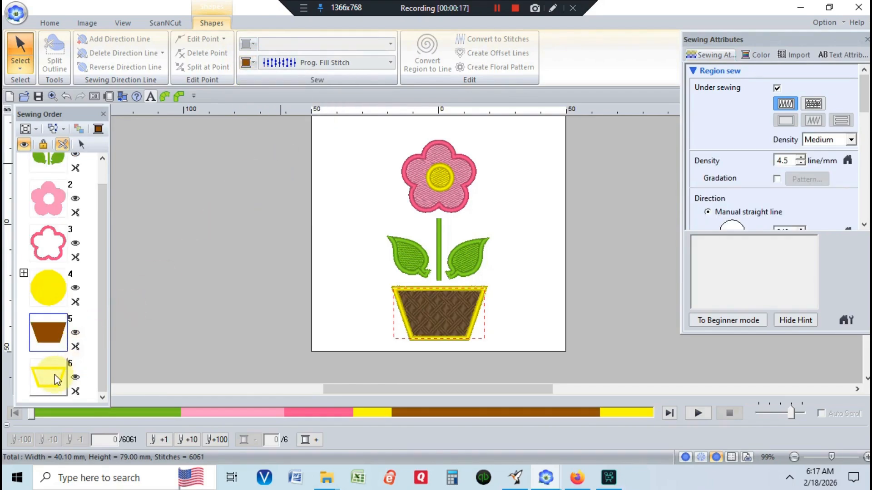
Select the pot's outline together with its fill and recolour the outline dark brown
left_click(55, 379)
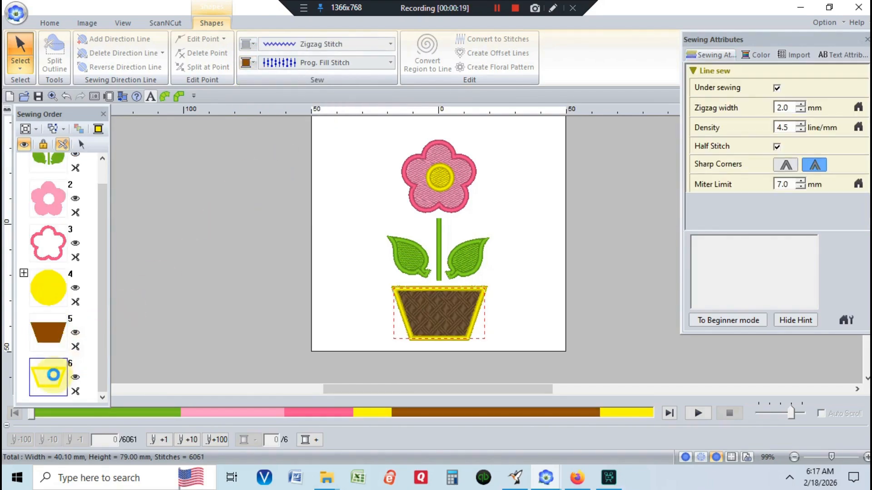
right_click(54, 376)
left_click(137, 230)
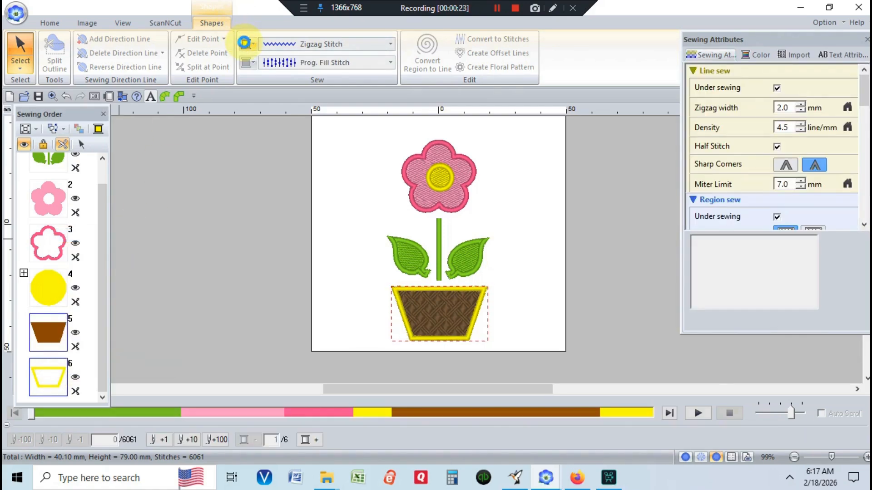
left_click(244, 42)
left_click(287, 179)
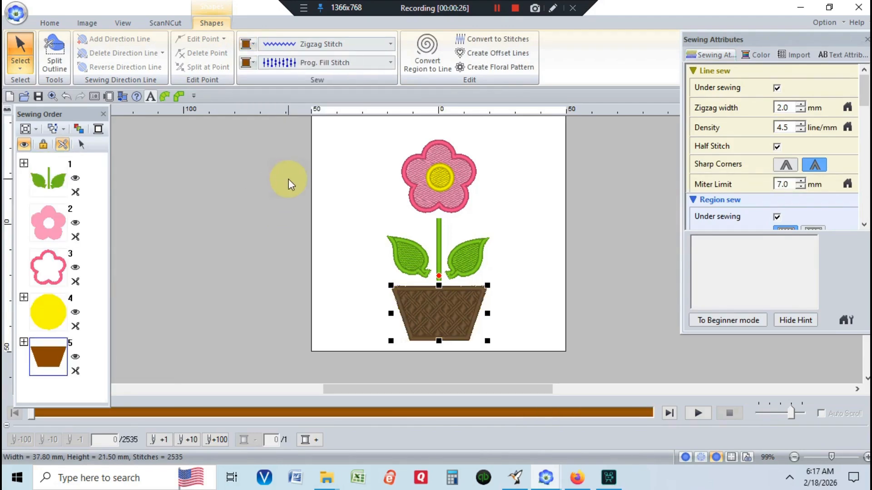
Change both the pot's outline and its fill to a lighter terracotta brown
left_click(246, 44)
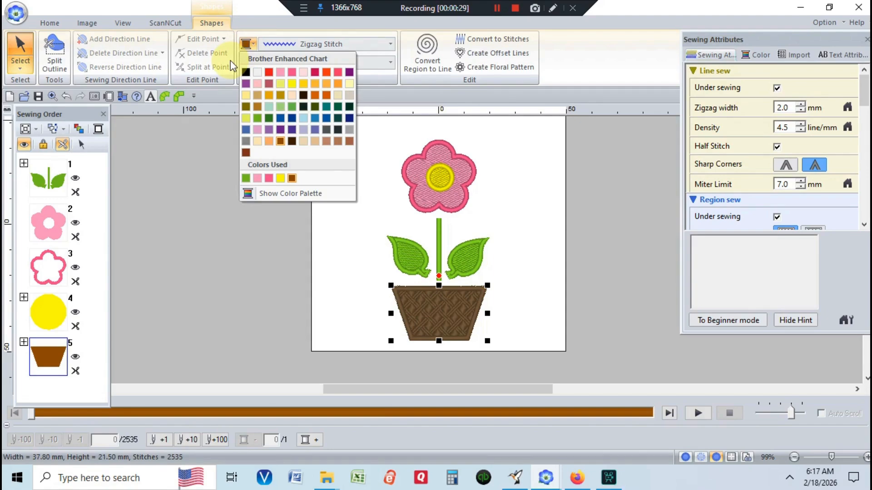
left_click(338, 141)
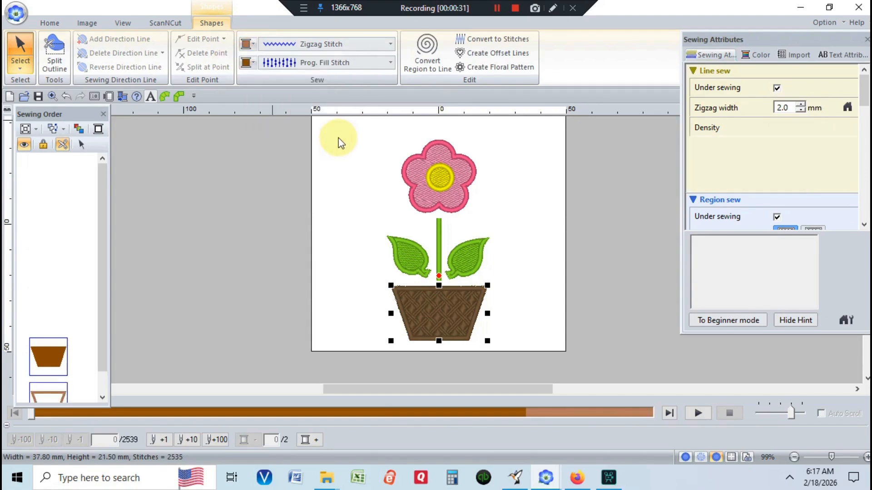
left_click(246, 63)
left_click(304, 196)
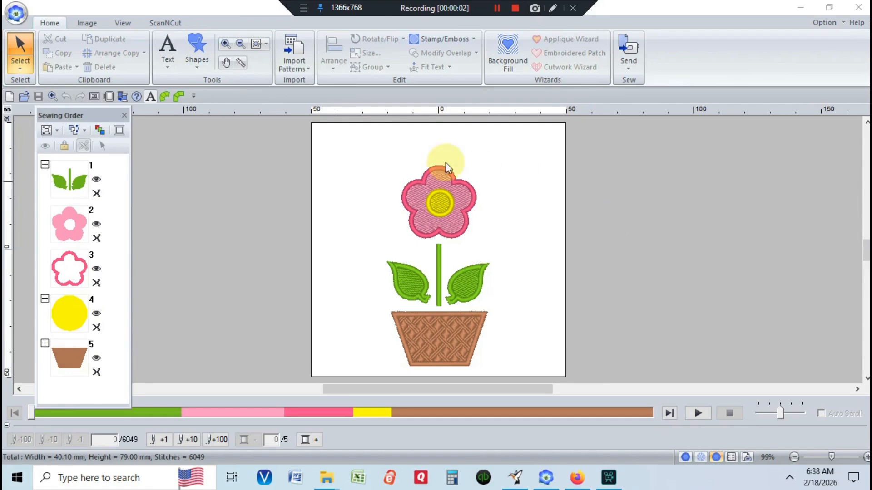
Save the design to the USB disk as avest 1.pes, replacing the existing file
left_click(8, 16)
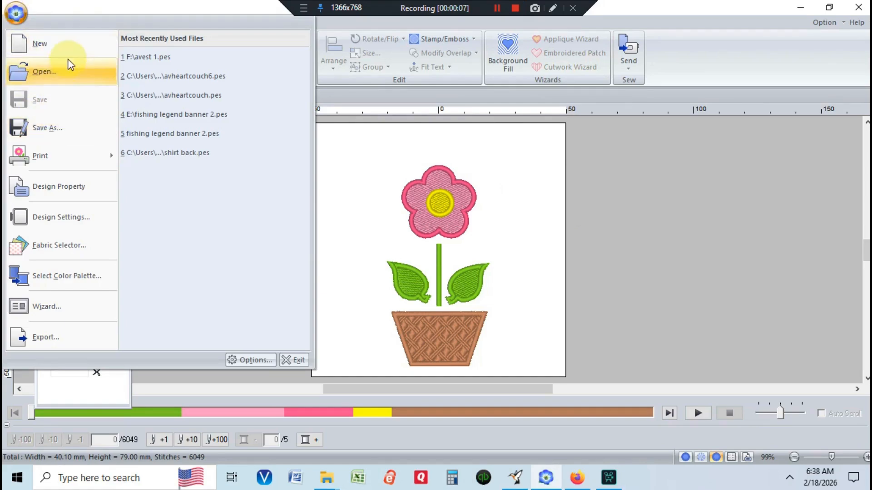
left_click(65, 126)
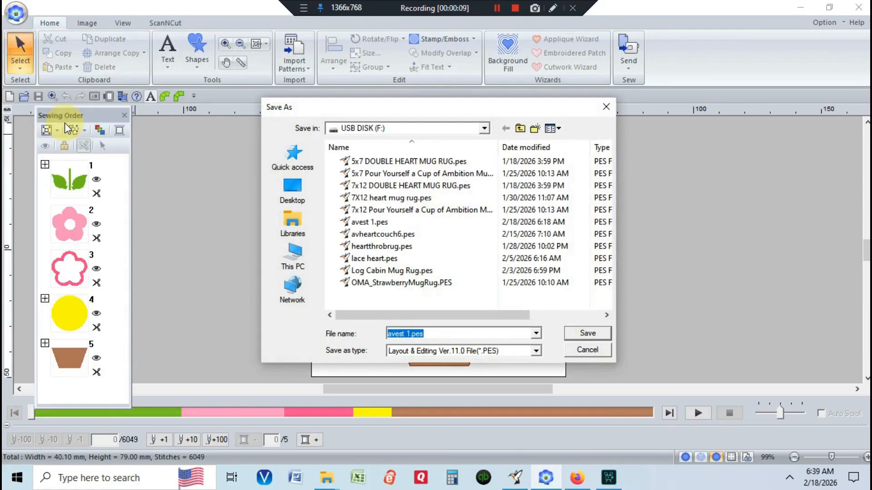
left_click(587, 334)
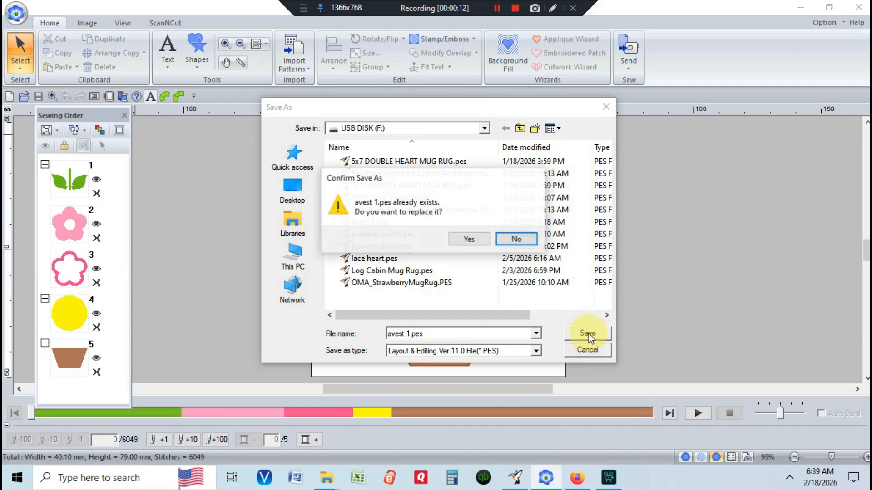
left_click(458, 241)
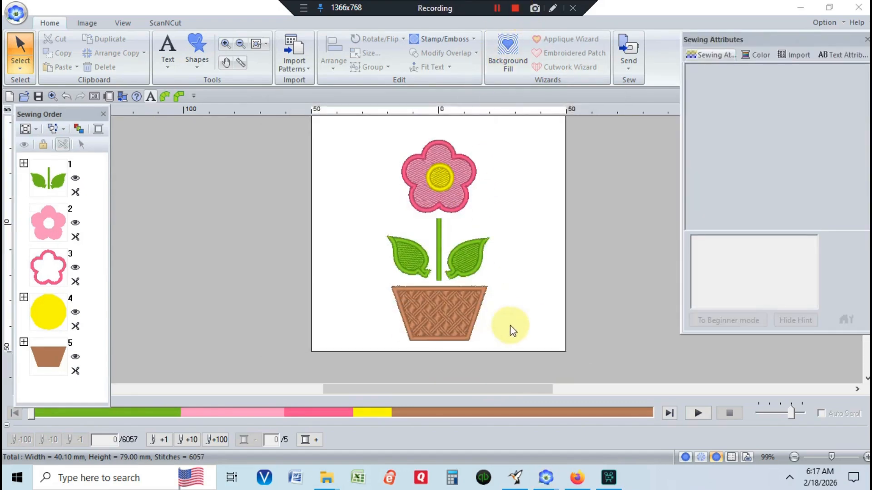
Run the stitch simulation of the whole flower and pot design
left_click(694, 413)
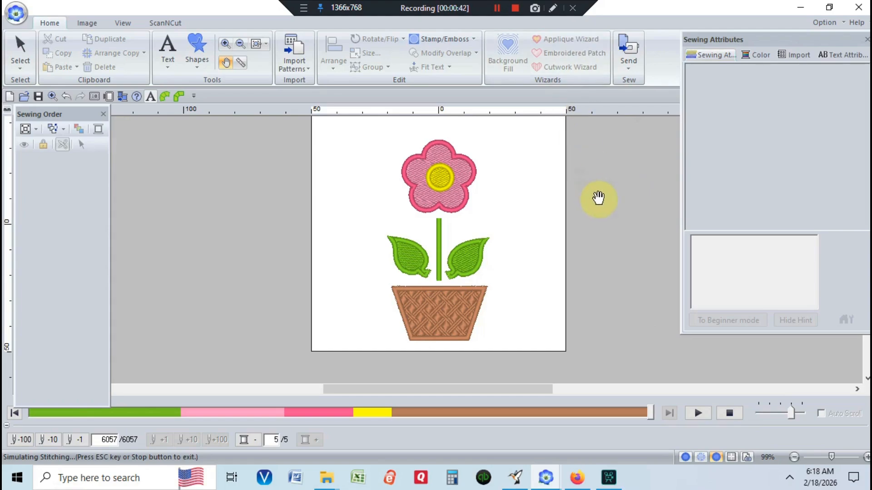
left_click(500, 8)
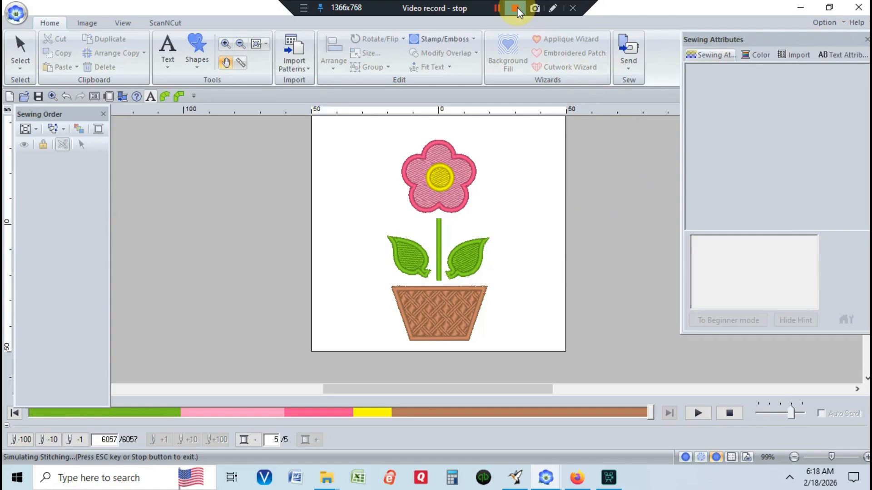
left_click(497, 9)
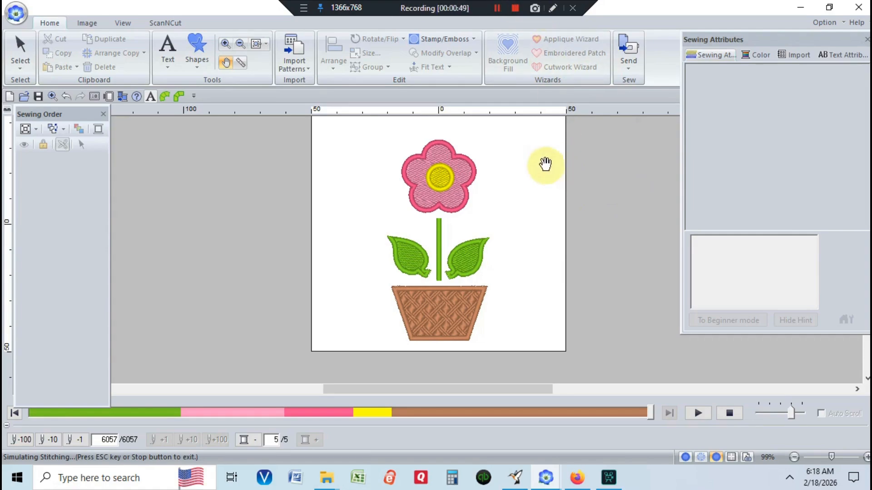